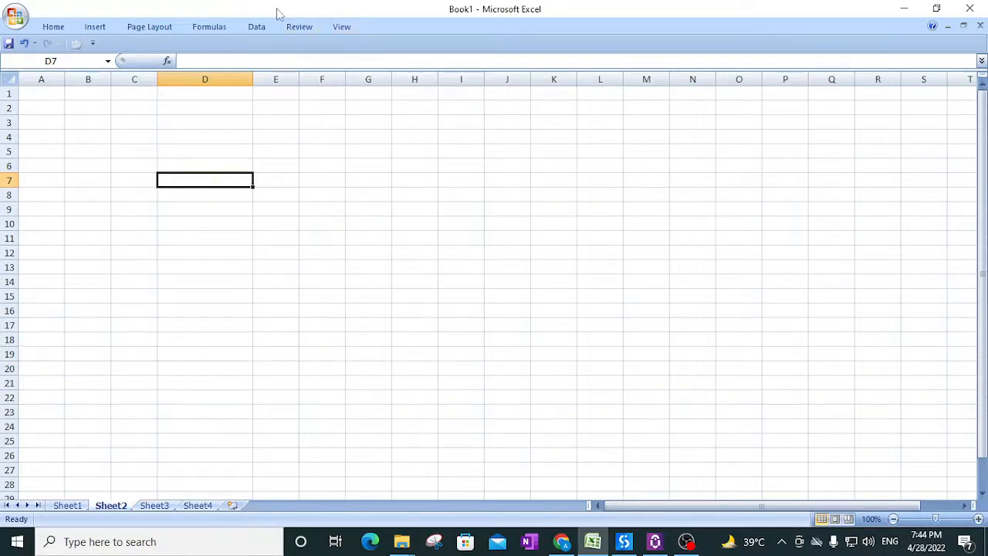
# - Check the desktop files behind the workbook window, minimizing File Explorer, and return the workbook to full size
pyautogui.doubleClick(369, 11)
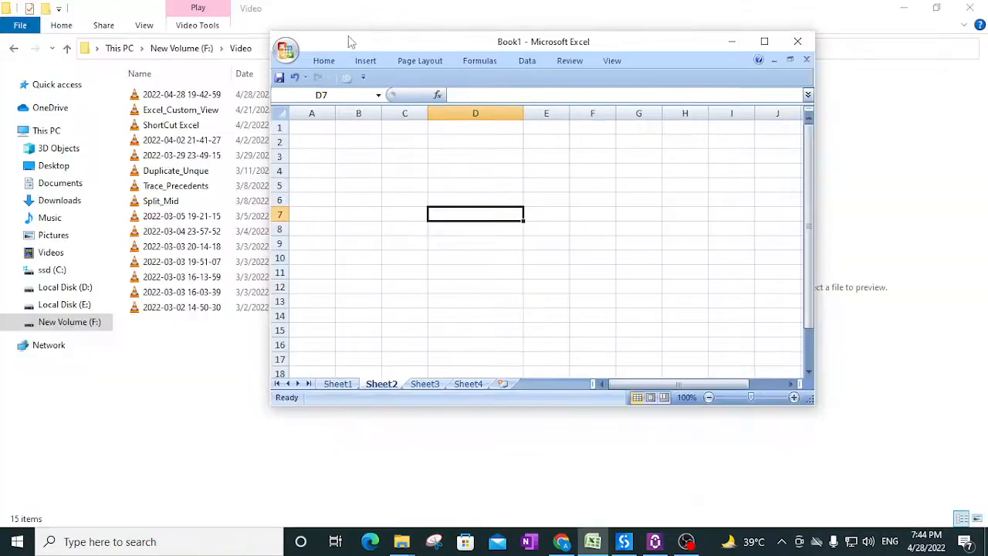
pyautogui.click(912, 5)
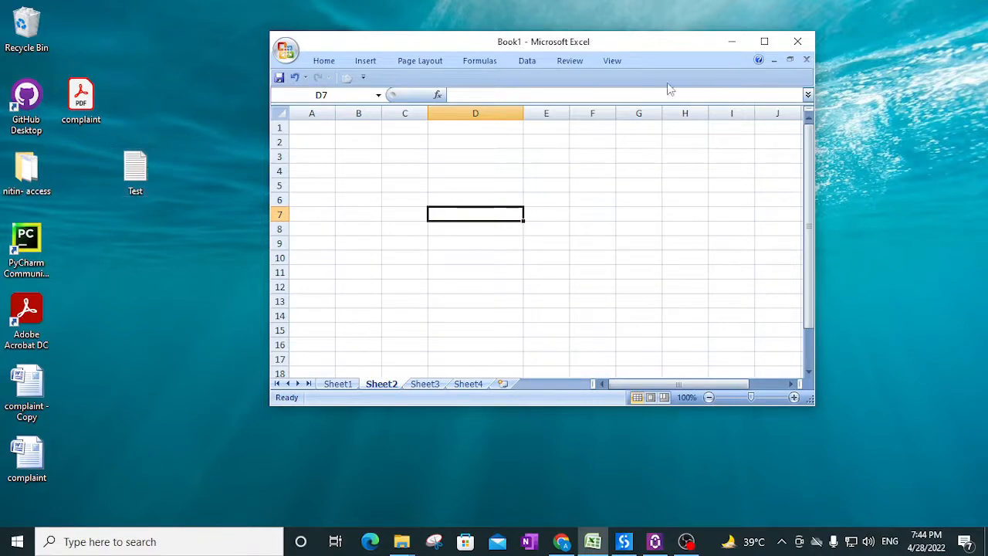
pyautogui.click(765, 42)
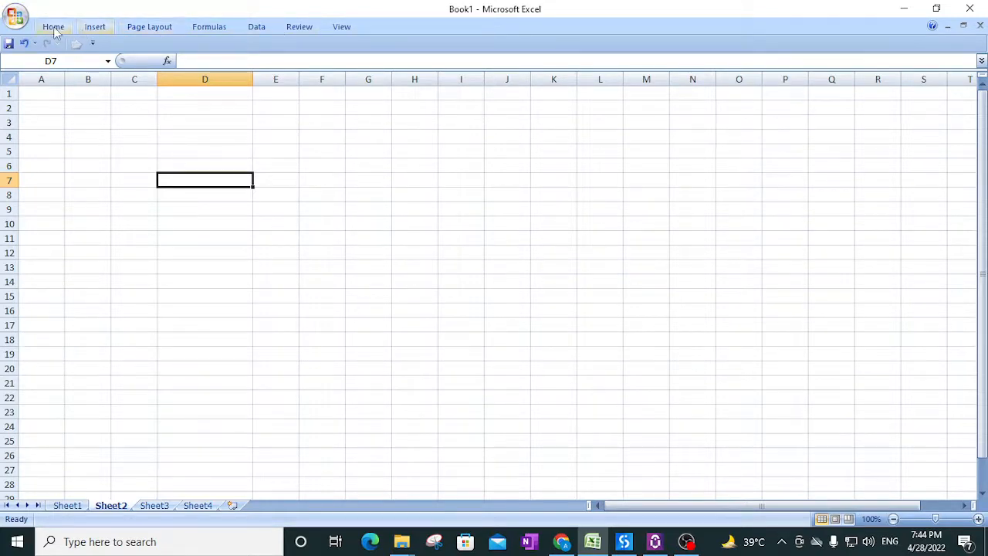
# - Insert a hyperlink in cell D7 to the existing Test text file on the Desktop, browsing with All Files shown
pyautogui.click(95, 29)
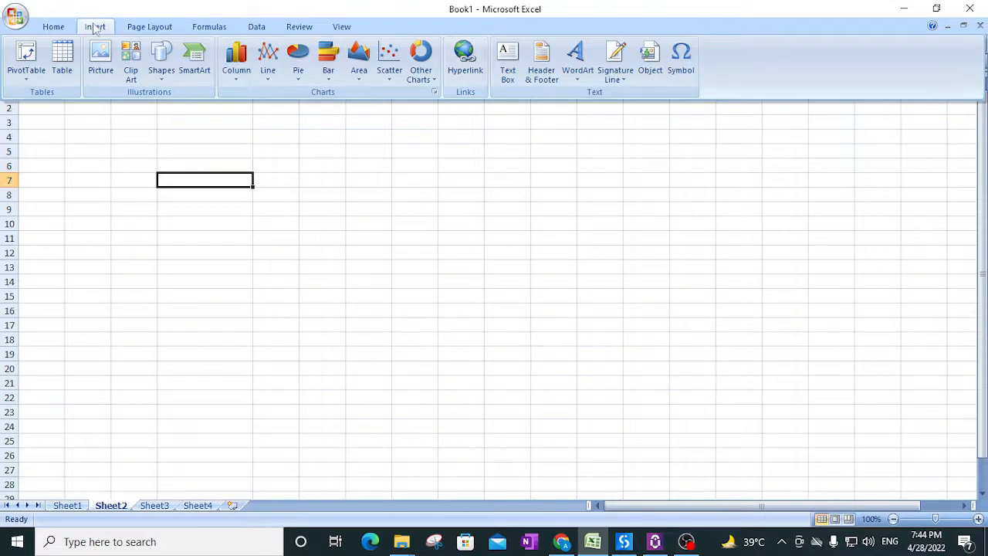
pyautogui.hotkey('ctrl', 'F1')
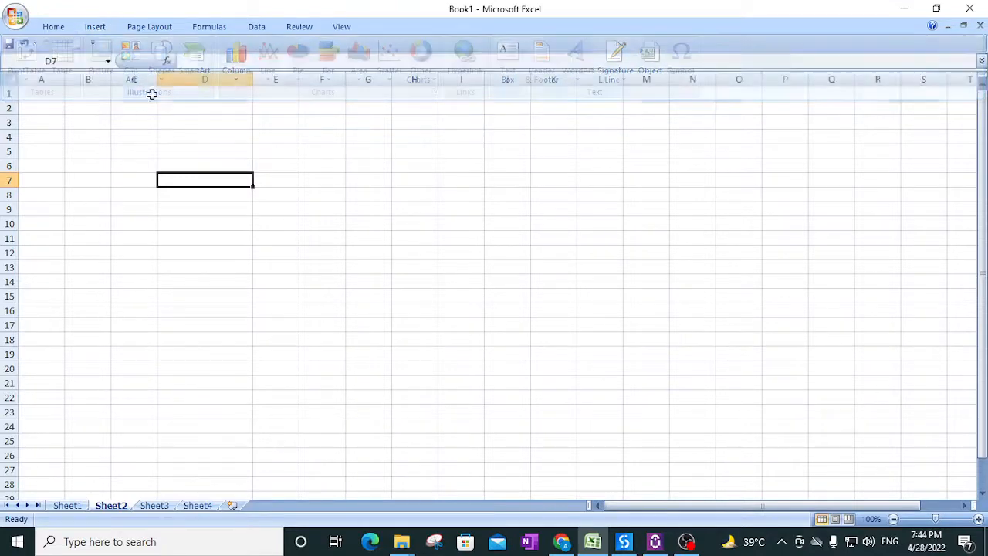
pyautogui.click(101, 31)
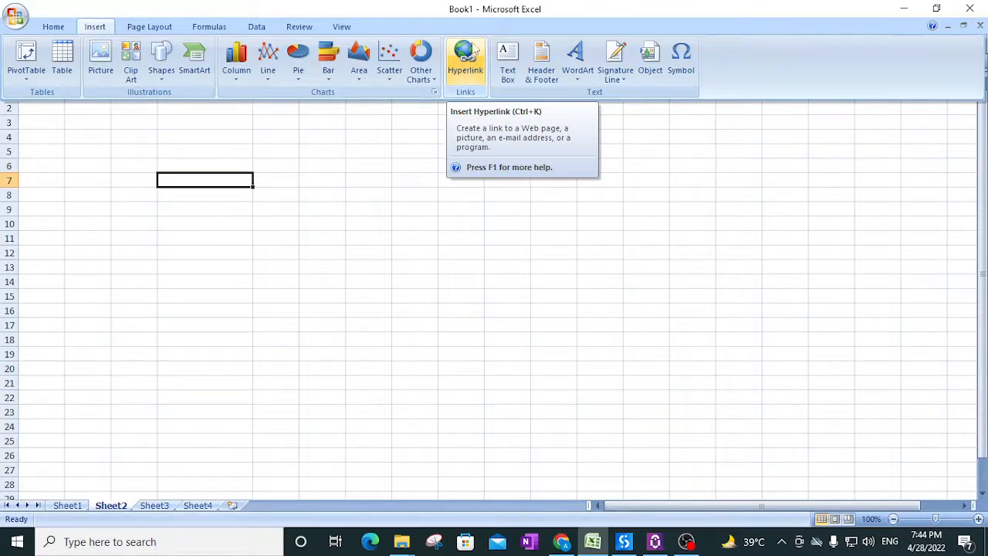
pyautogui.click(470, 66)
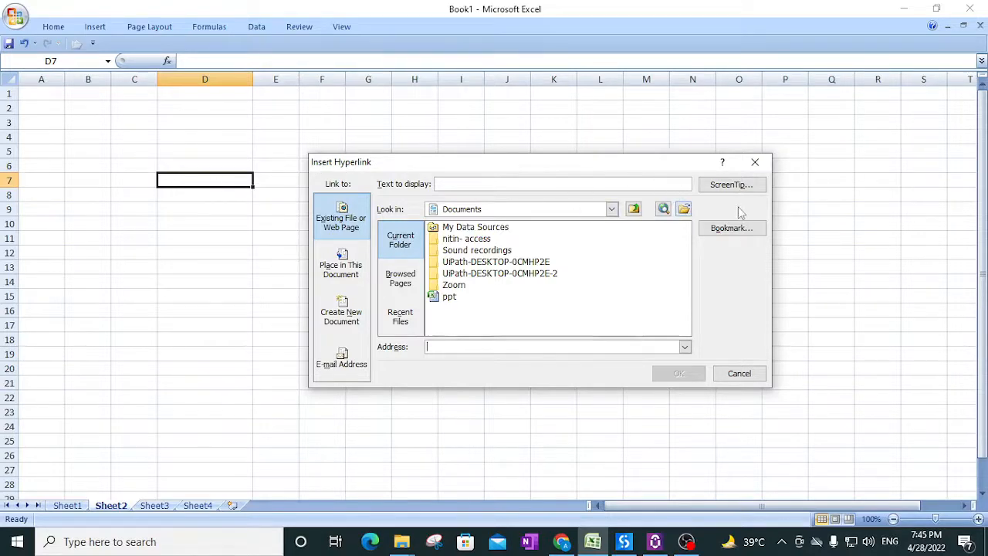
pyautogui.click(684, 210)
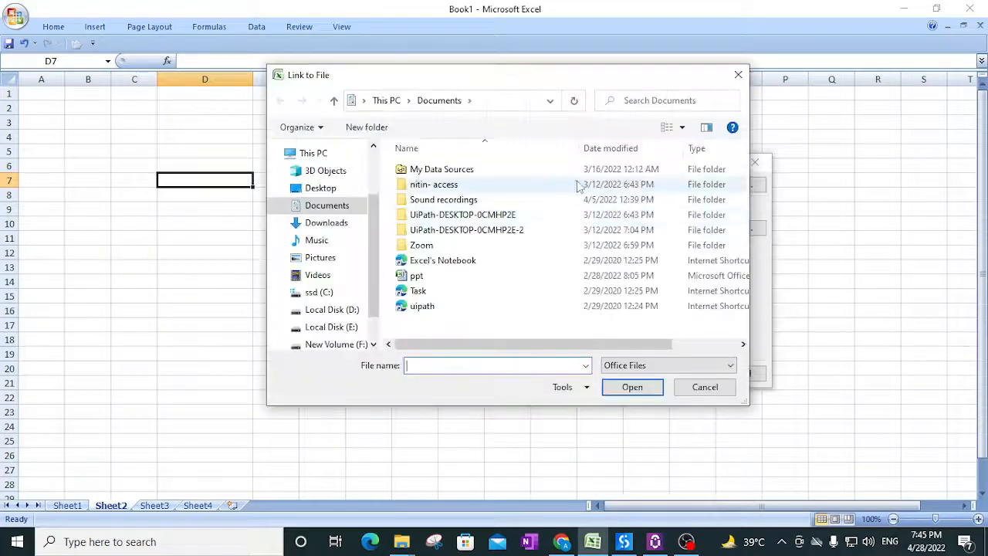
pyautogui.click(313, 187)
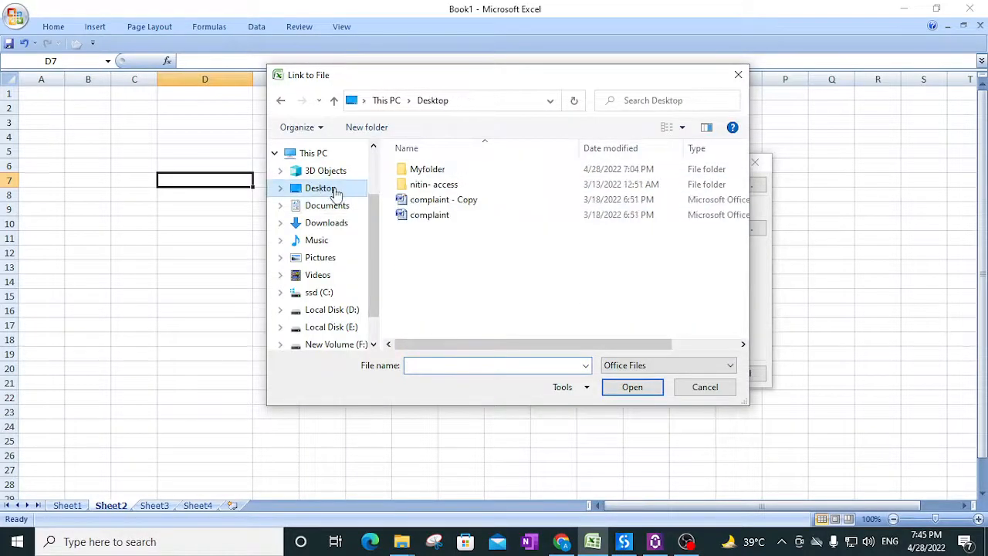
pyautogui.click(683, 370)
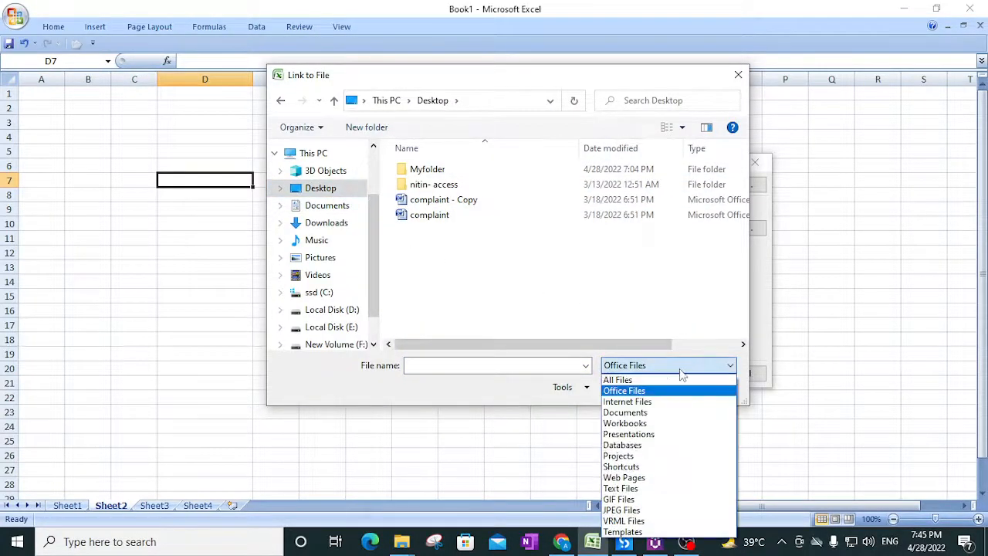
pyautogui.click(637, 380)
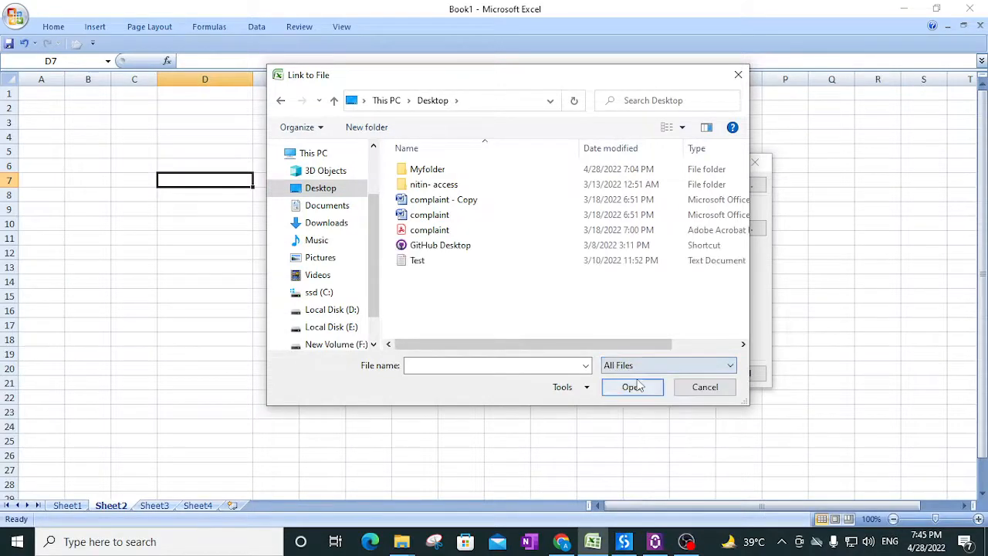
pyautogui.click(417, 263)
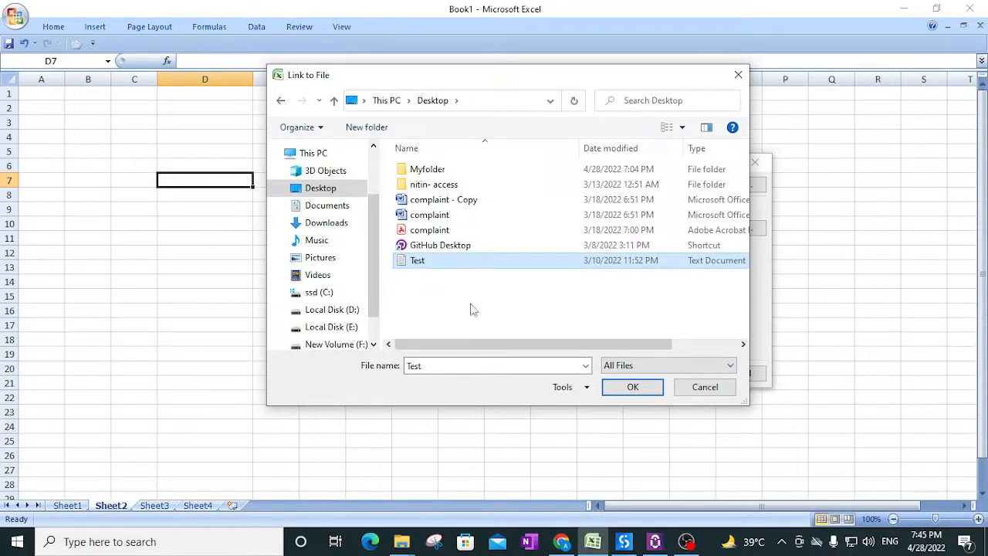
pyautogui.click(632, 388)
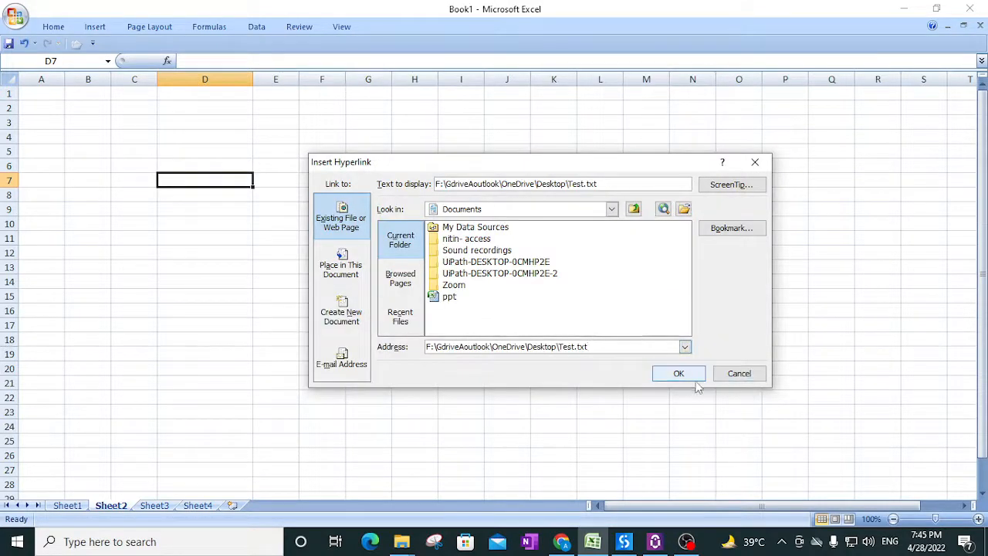
pyautogui.click(682, 378)
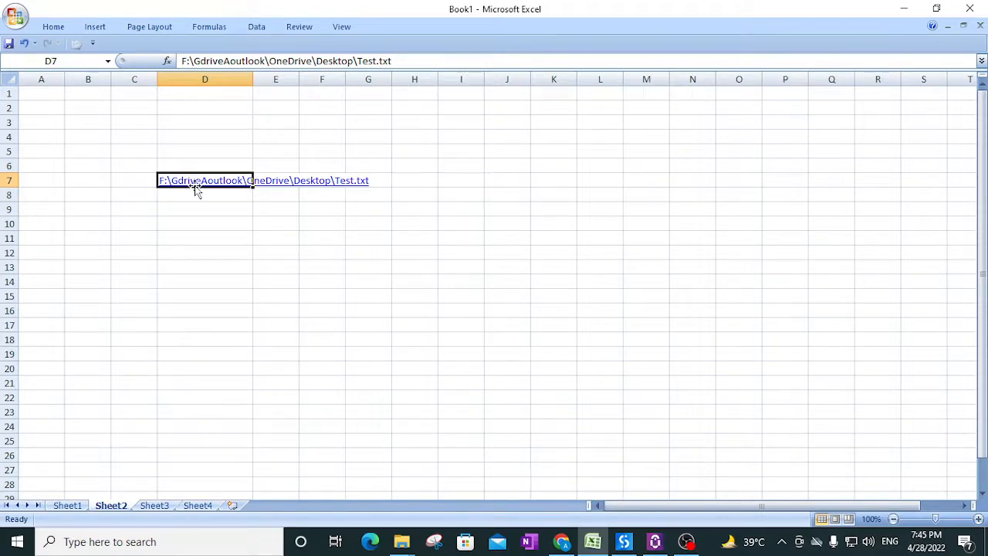
# - Test the D7 file path hyperlink by opening its text file despite the security notice, and close the file
pyautogui.click(215, 237)
pyautogui.click(205, 184)
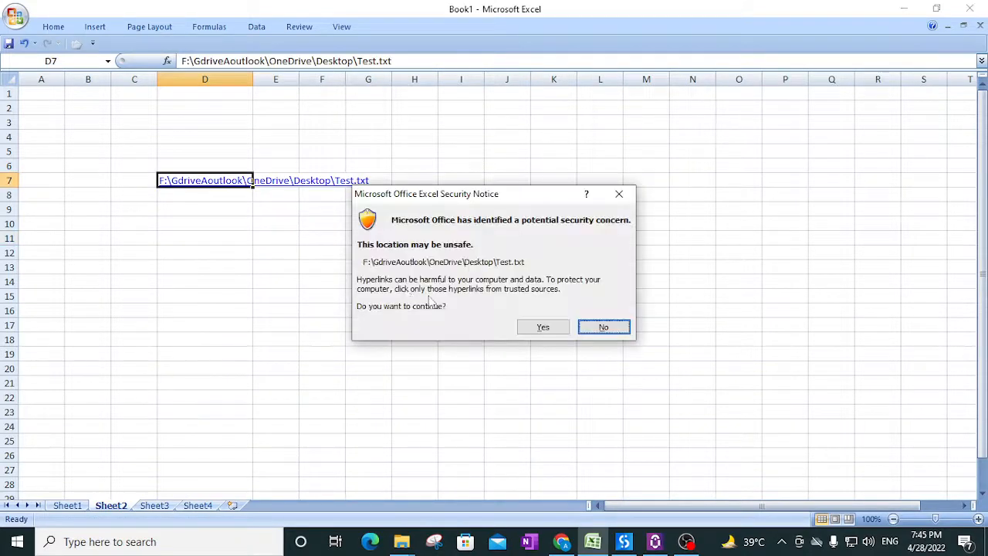
pyautogui.click(543, 327)
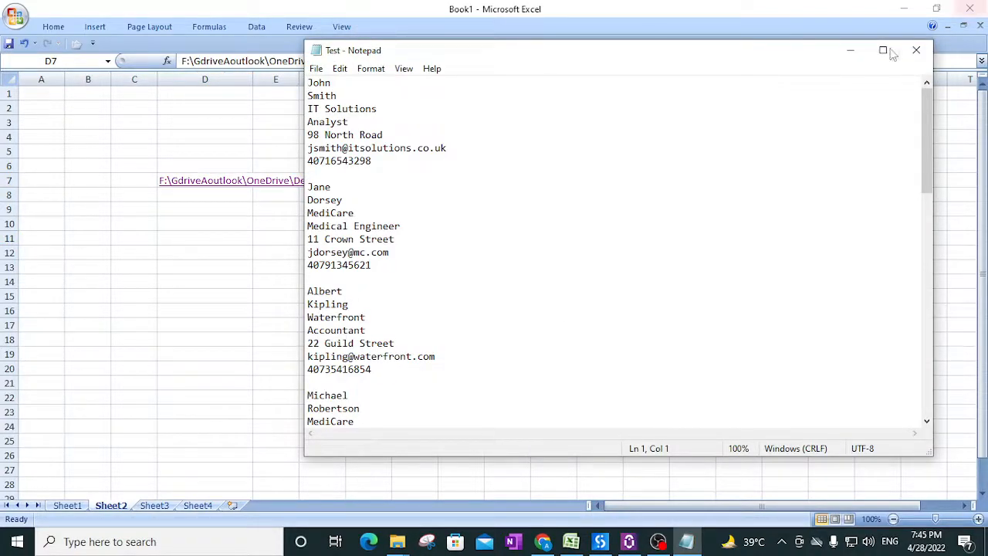
pyautogui.click(917, 50)
pyautogui.click(231, 249)
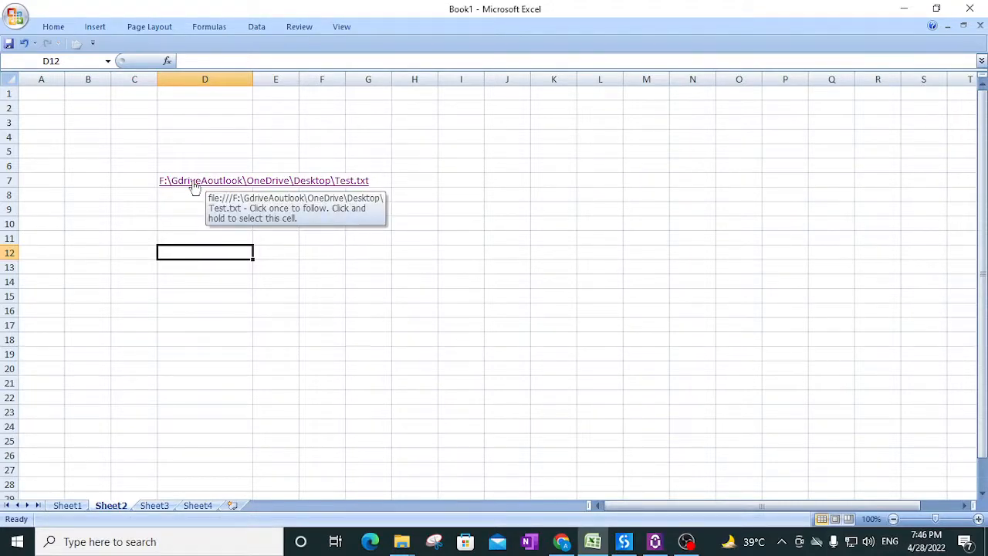
# - Change the D7 hyperlink's display text to "Textfile" and narrow column D to fit it
pyautogui.rightClick(196, 186)
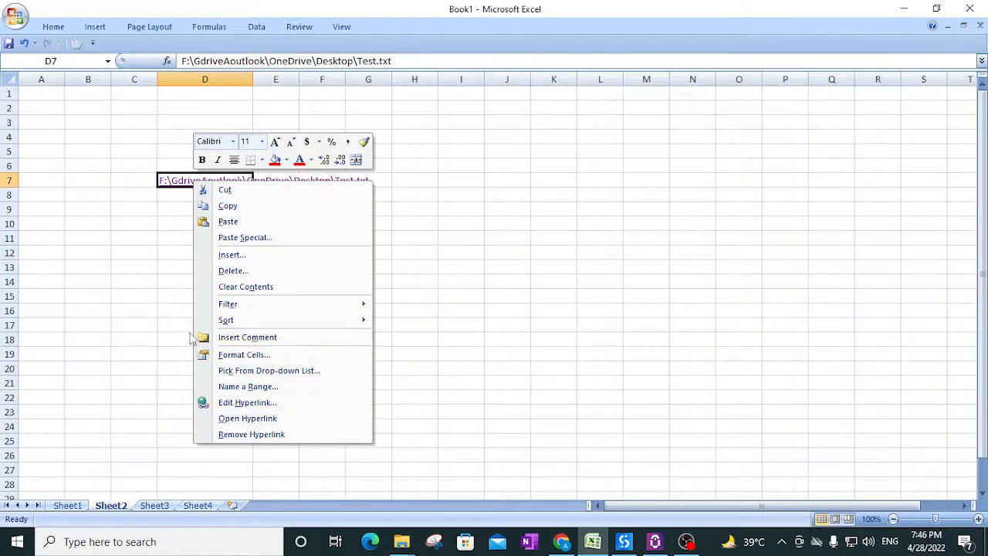
pyautogui.click(227, 403)
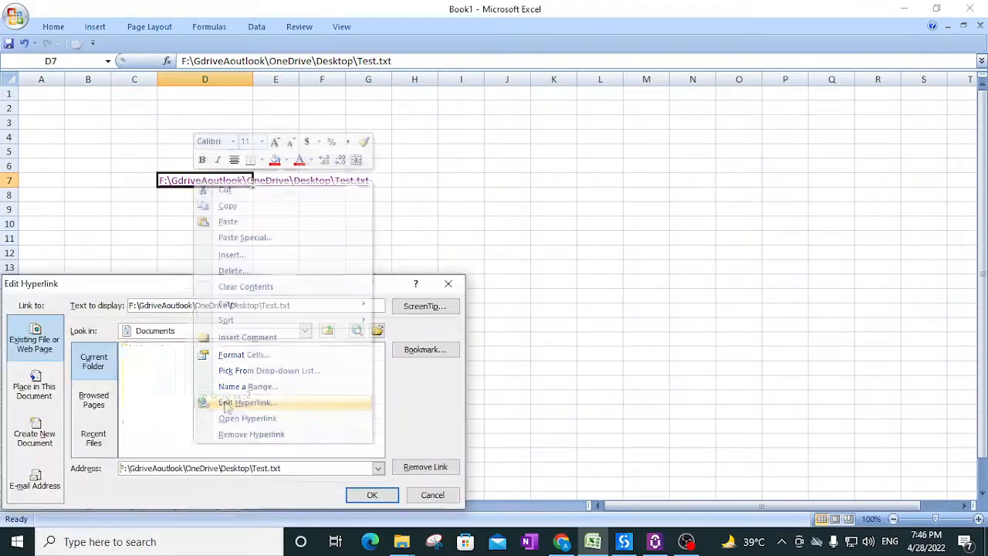
pyautogui.moveTo(172, 229); pyautogui.dragTo(536, 230)
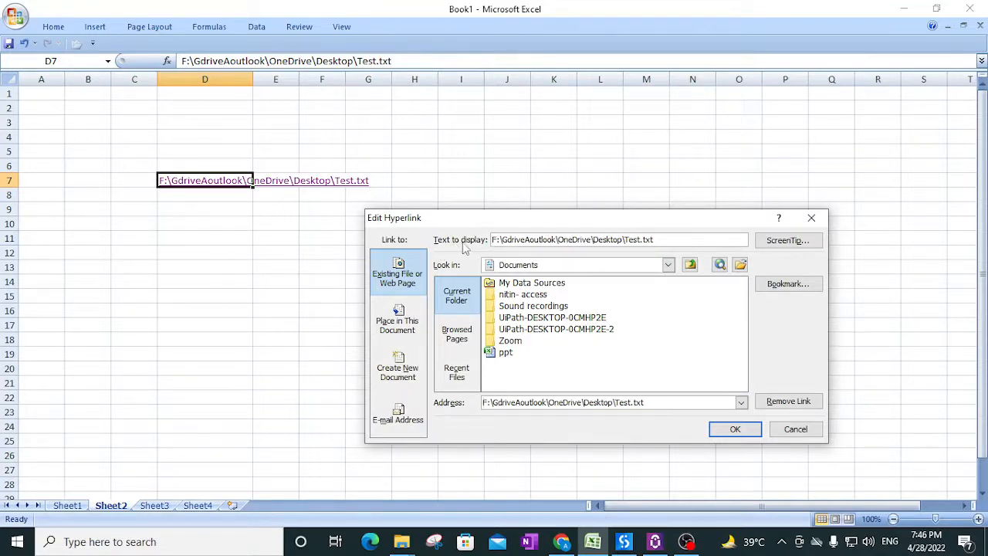
pyautogui.moveTo(679, 239); pyautogui.dragTo(476, 241)
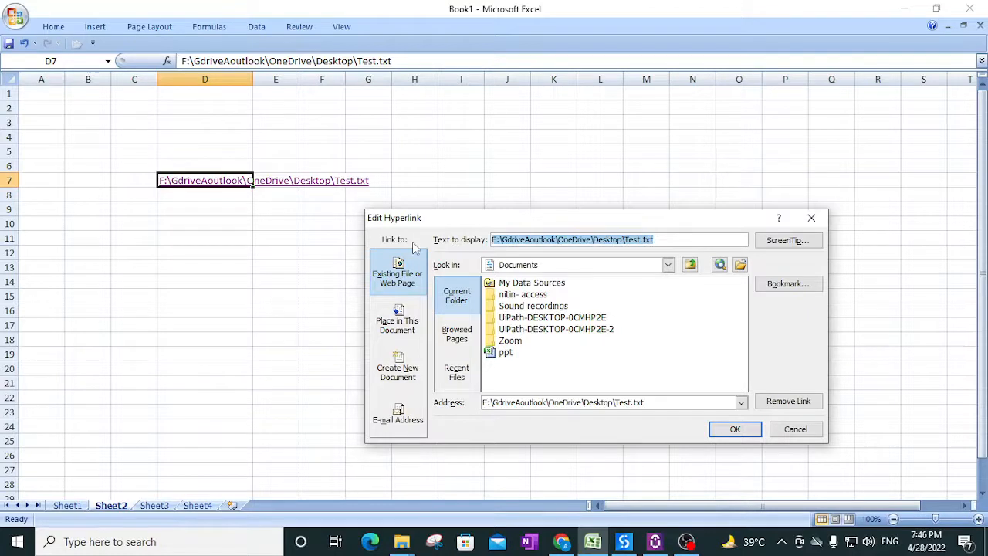
pyautogui.write('Textfile')
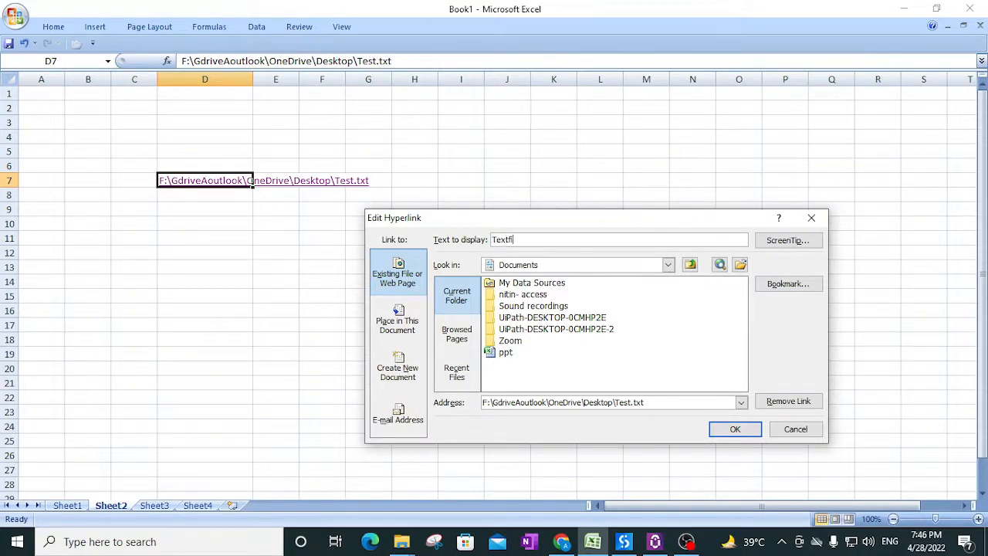
pyautogui.click(736, 431)
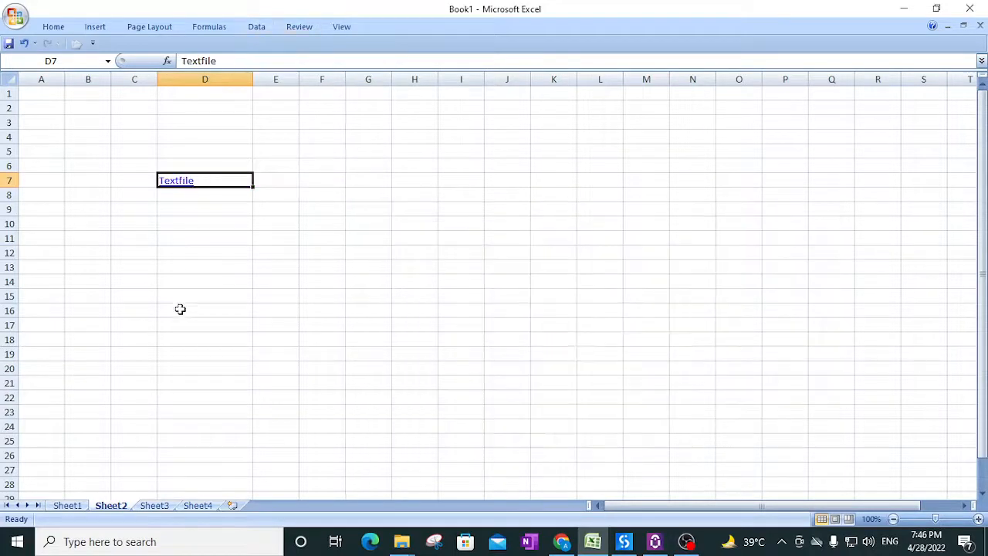
pyautogui.click(184, 280)
pyautogui.moveTo(252, 82); pyautogui.dragTo(198, 88)
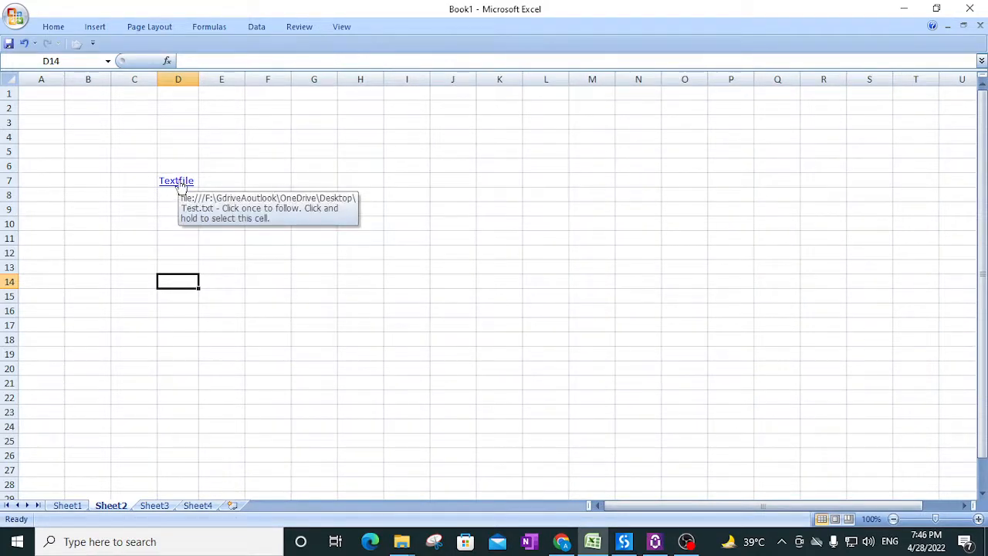
# - Follow the Textfile hyperlink to check that it opens the linked document, and close Notepad
pyautogui.click(175, 184)
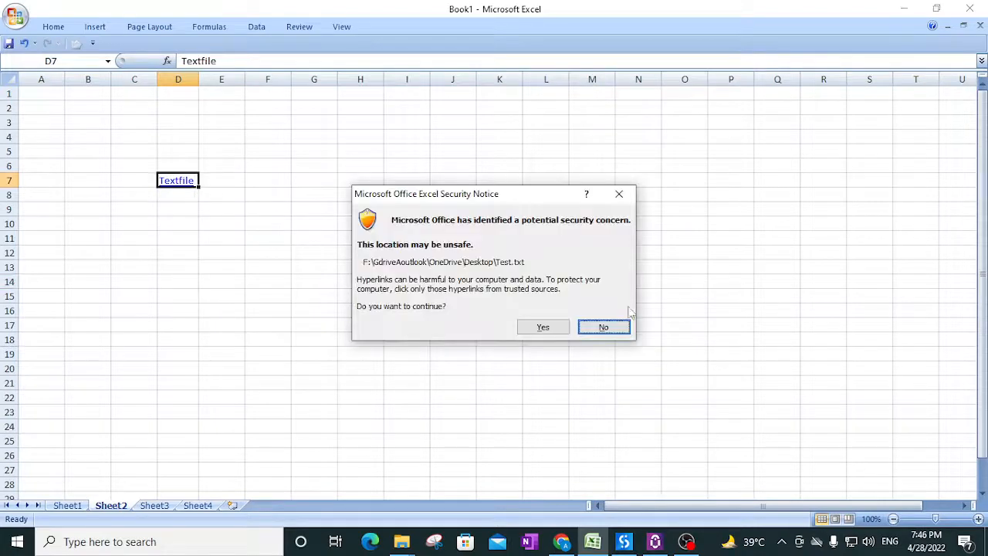
pyautogui.click(538, 328)
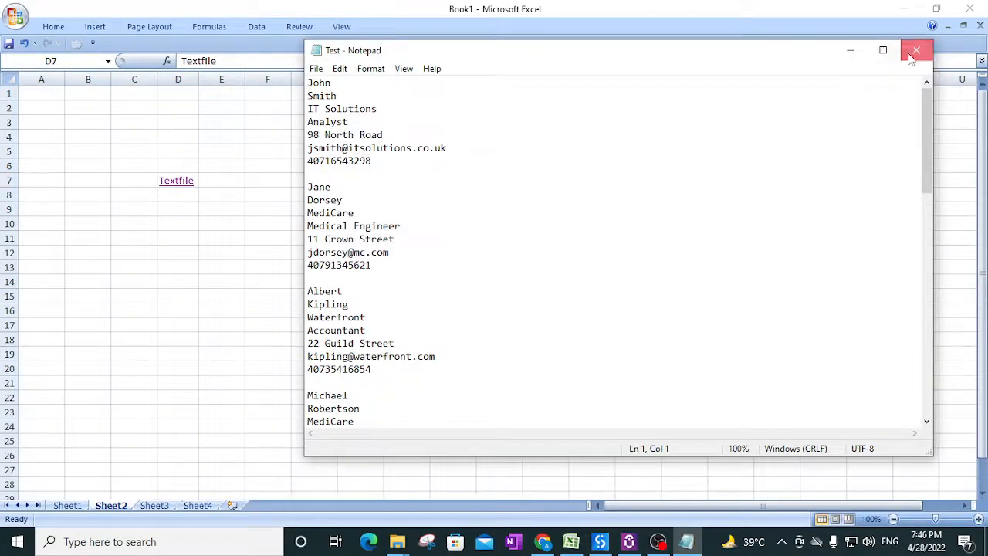
pyautogui.click(913, 50)
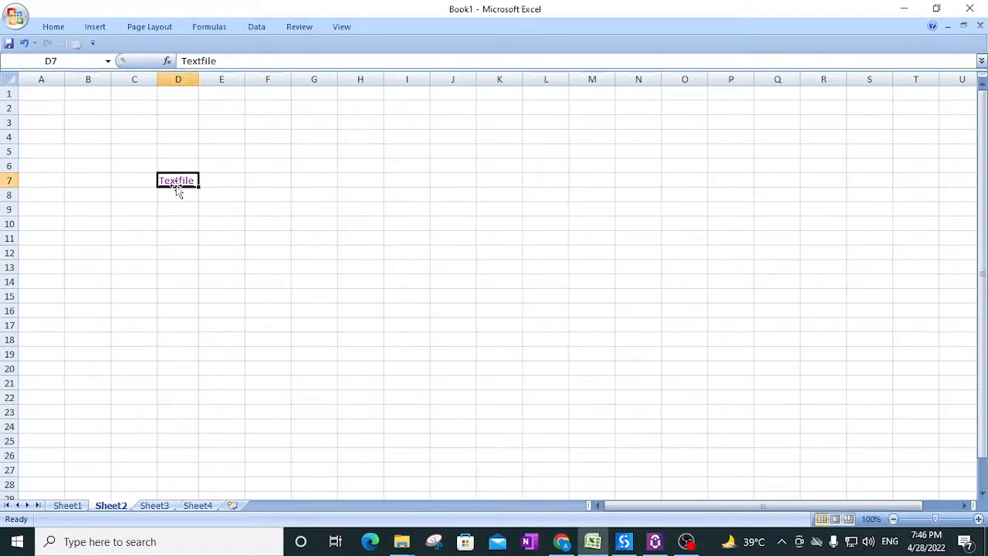
pyautogui.click(188, 254)
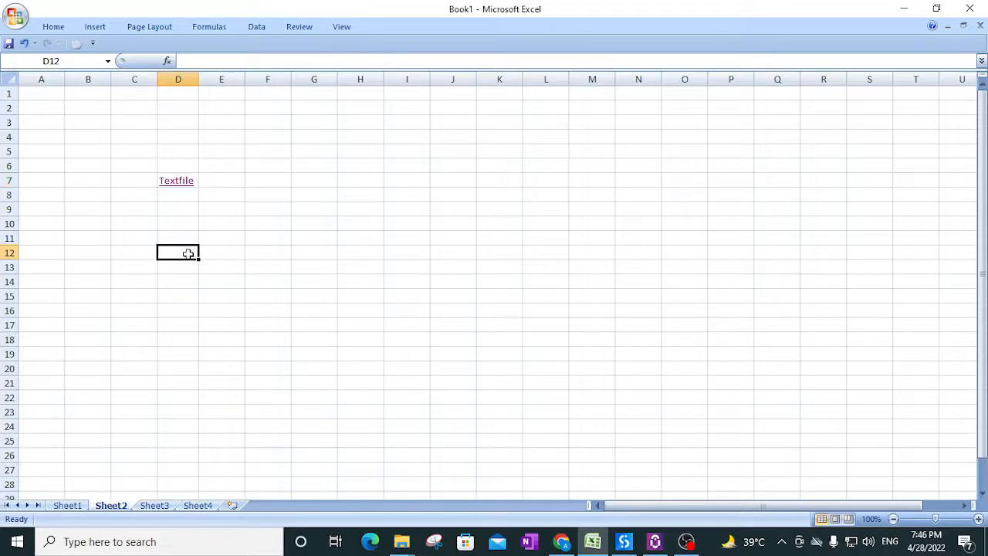
# - Add the ScreenTip "Text file display" to the Textfile hyperlink in D7
pyautogui.rightClick(178, 188)
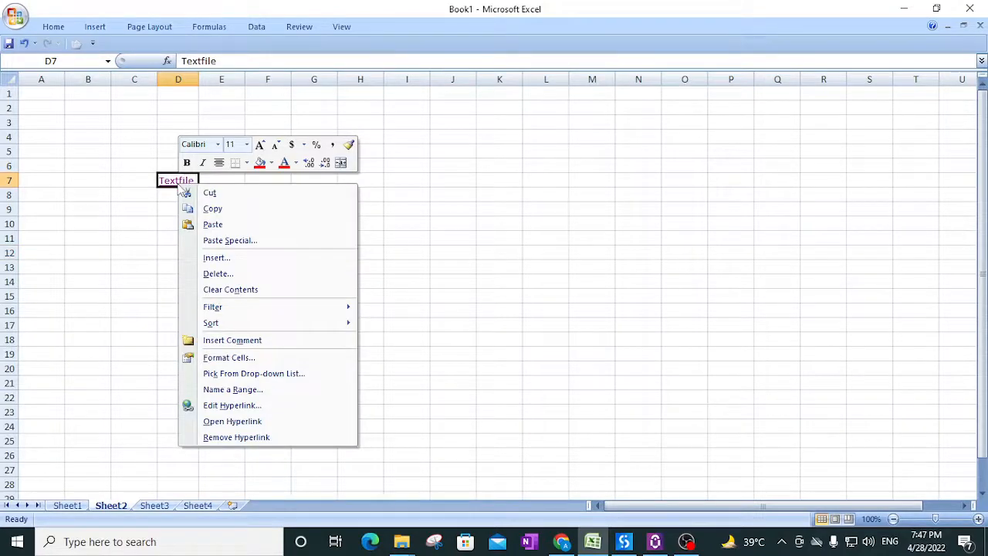
pyautogui.click(212, 409)
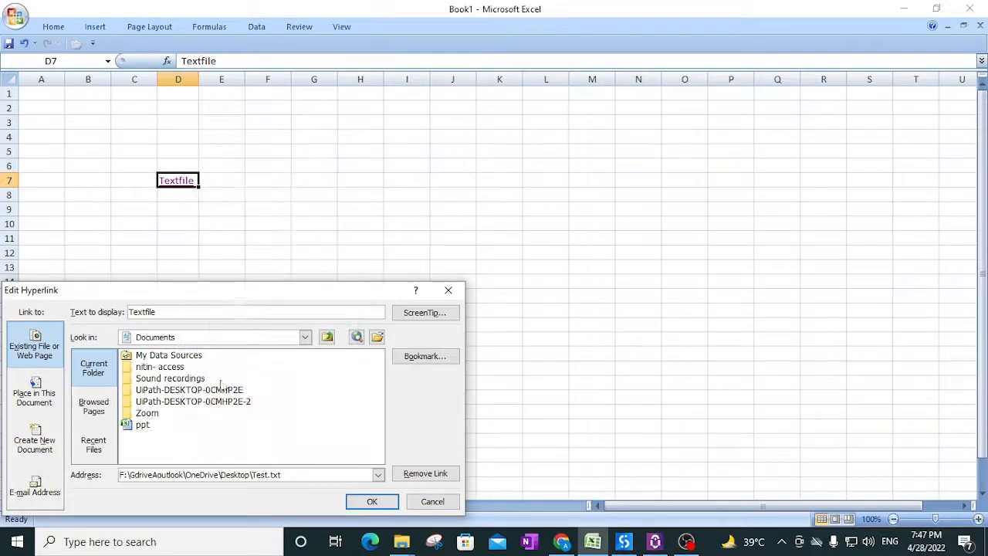
pyautogui.moveTo(224, 288); pyautogui.dragTo(617, 191)
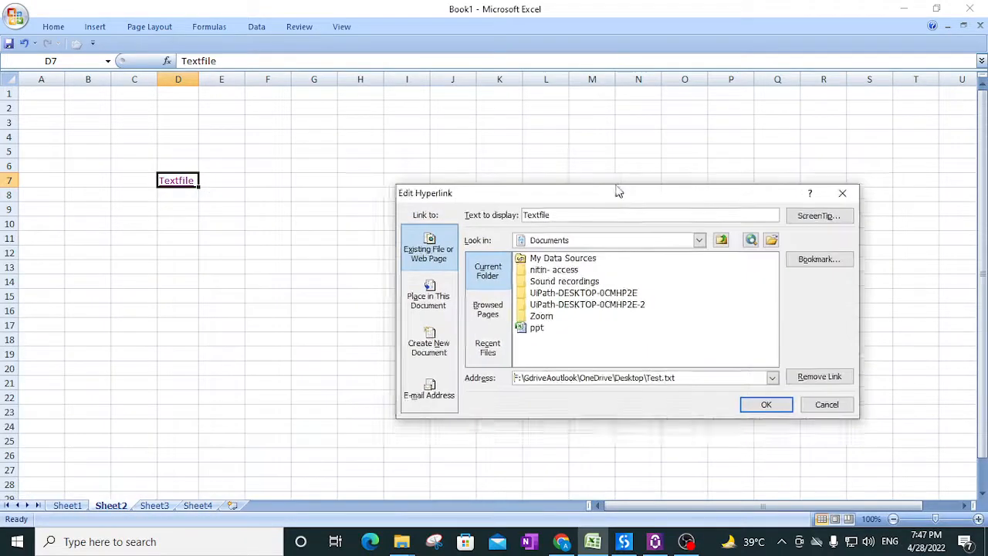
pyautogui.click(831, 220)
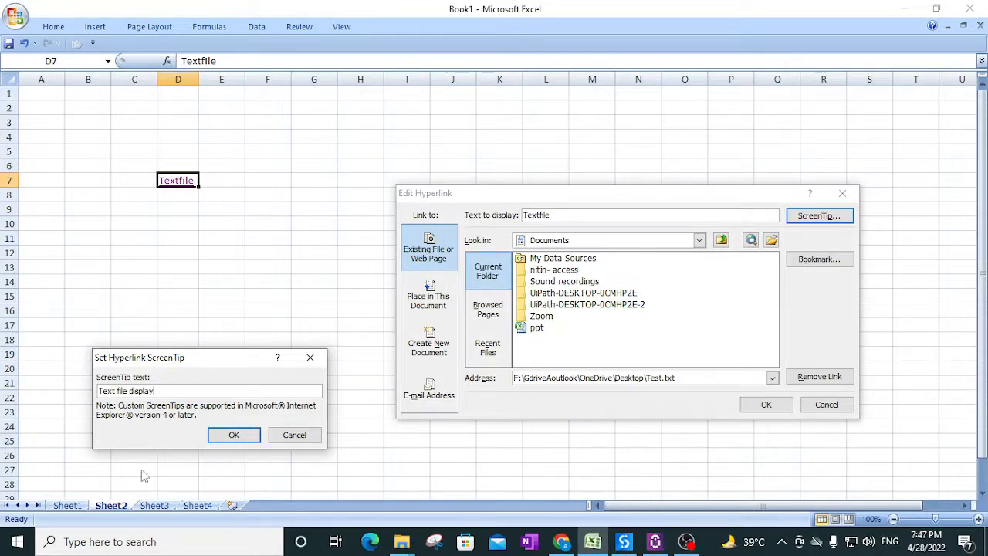
pyautogui.click(234, 435)
pyautogui.click(766, 405)
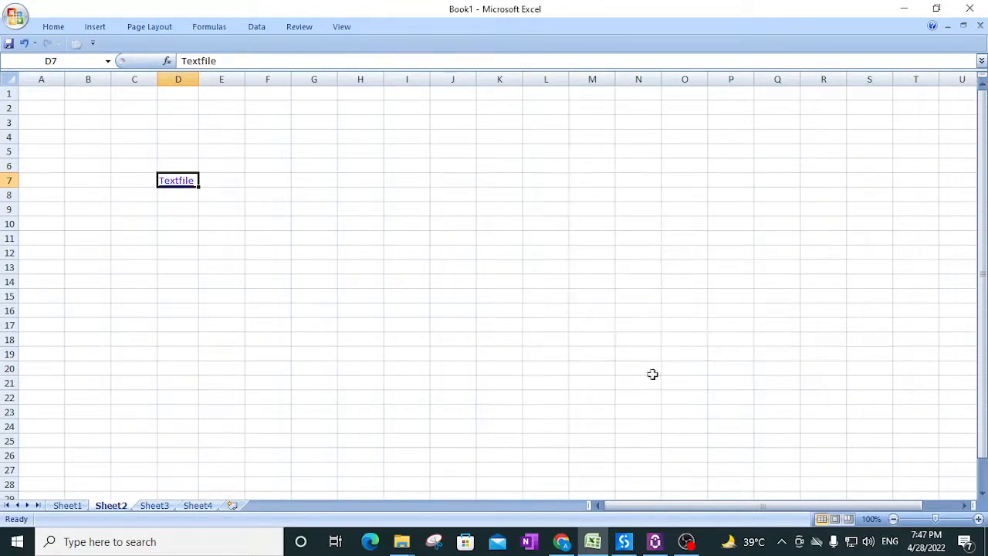
# - Check the custom ScreenTip shown for the Textfile hyperlink in D7
pyautogui.click(262, 314)
pyautogui.moveTo(175, 187)
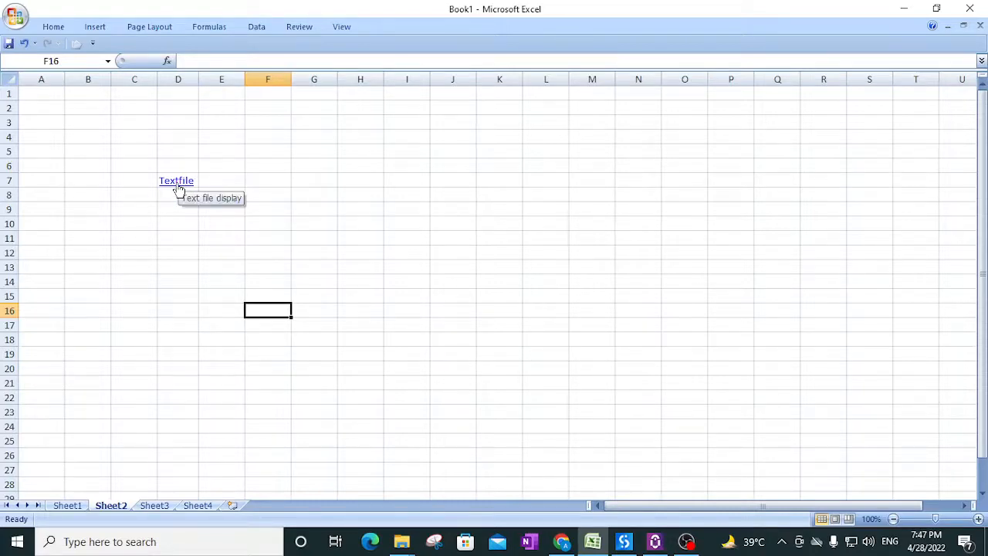
pyautogui.click(213, 223)
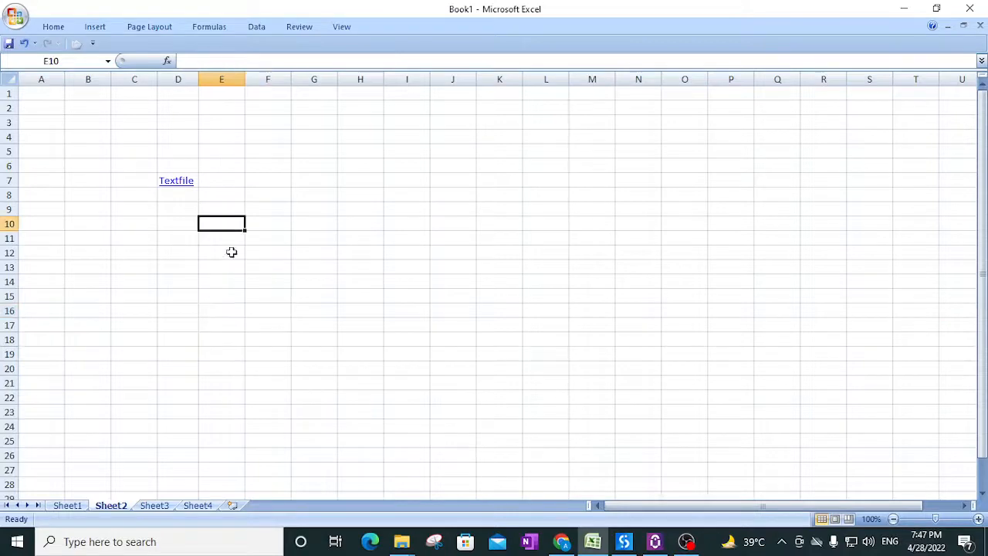
# - Draw a rounded rectangle spanning about columns G to J and rows 5 to 8
pyautogui.click(319, 188)
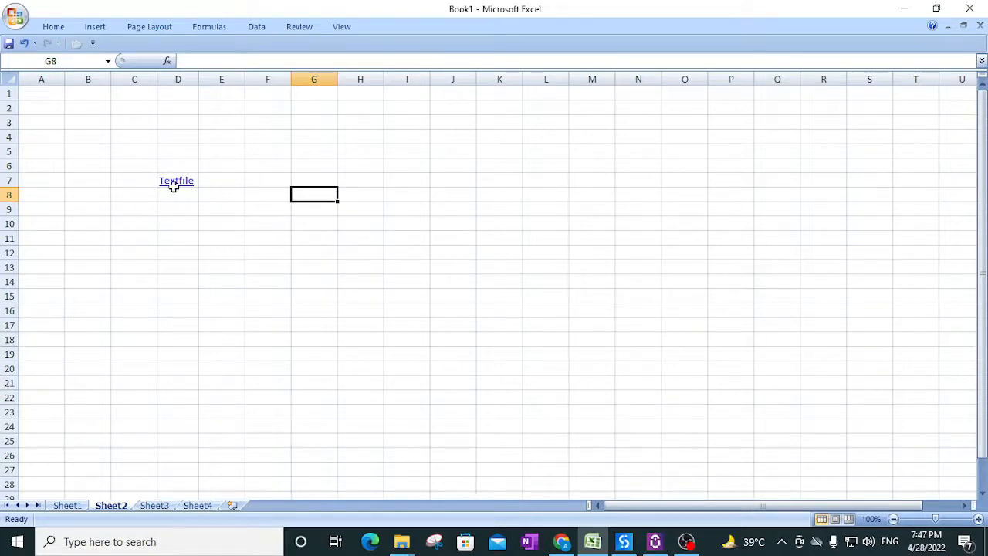
pyautogui.click(105, 25)
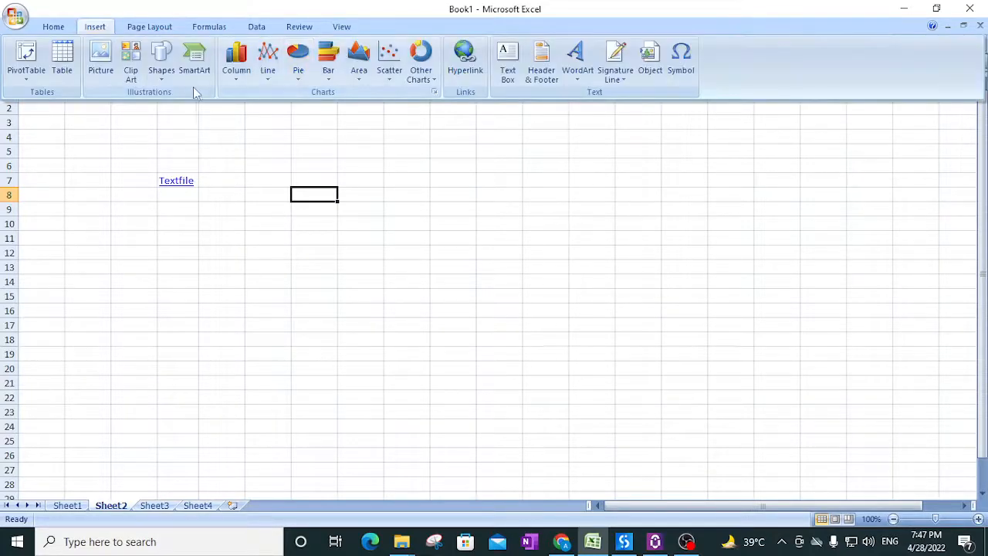
pyautogui.click(161, 64)
pyautogui.click(228, 108)
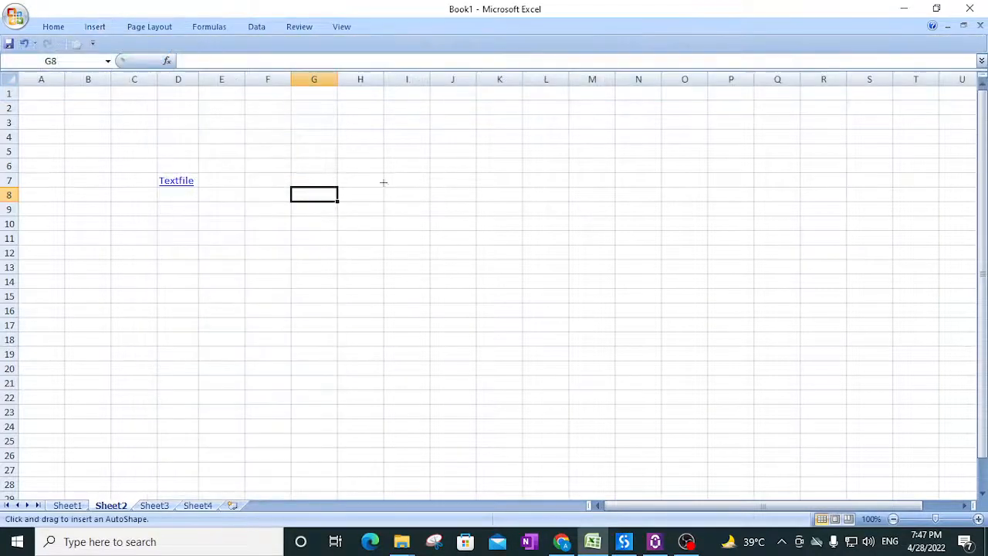
pyautogui.moveTo(318, 150)
pyautogui.mouseDown()
pyautogui.moveTo(399, 223)
pyautogui.moveTo(472, 194)
pyautogui.moveTo(455, 193)
pyautogui.mouseUp()
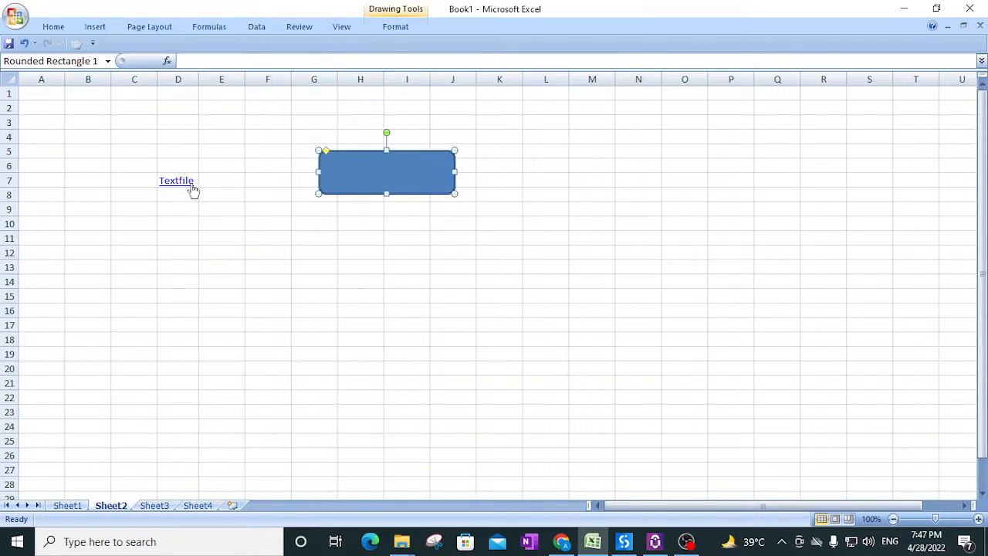
pyautogui.click(334, 199)
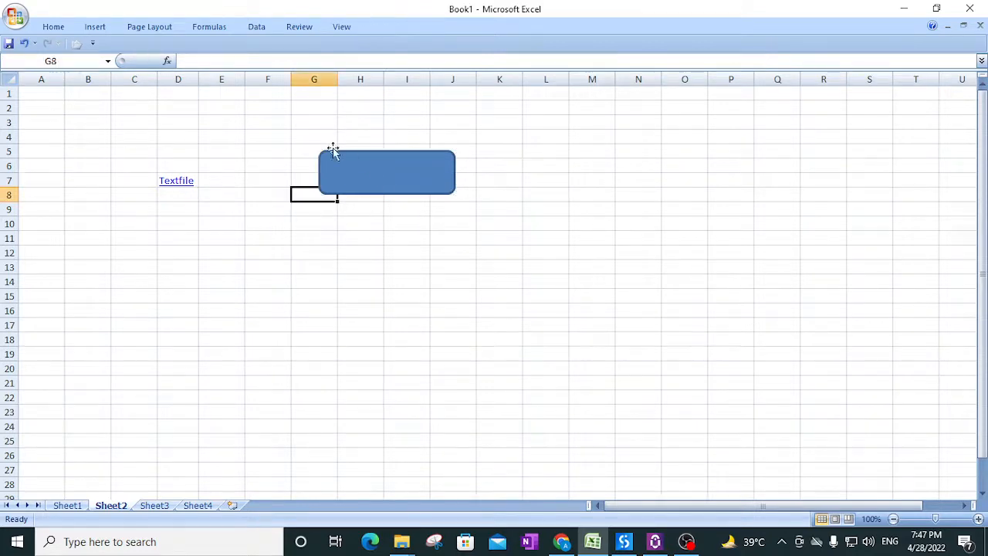
pyautogui.click(105, 30)
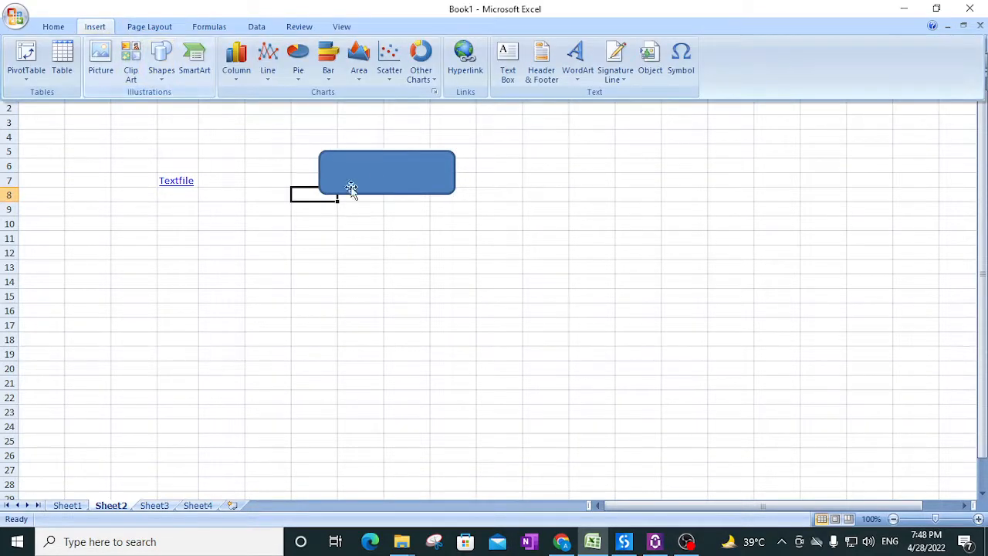
pyautogui.click(360, 184)
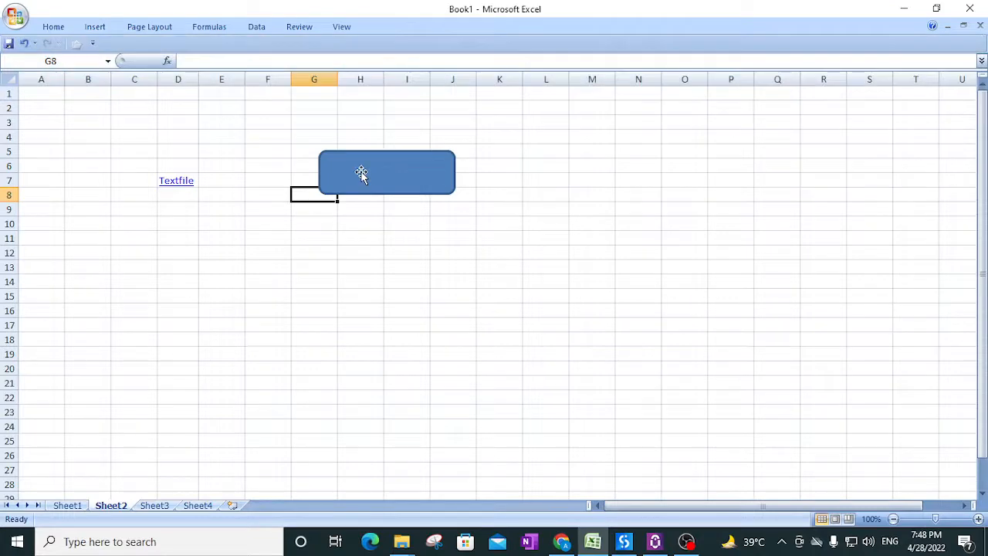
pyautogui.rightClick(361, 172)
pyautogui.click(354, 175)
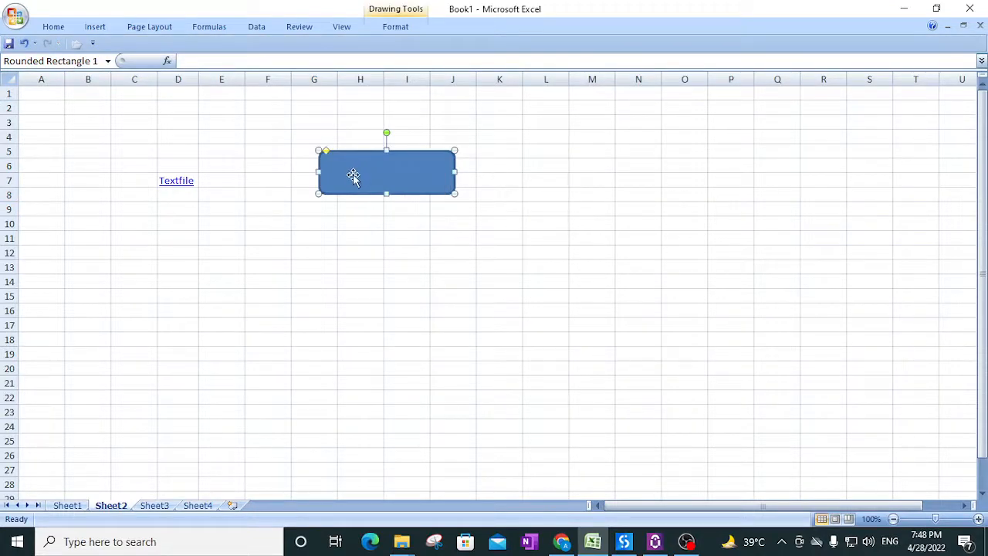
pyautogui.click(368, 283)
pyautogui.click(377, 182)
pyautogui.click(93, 28)
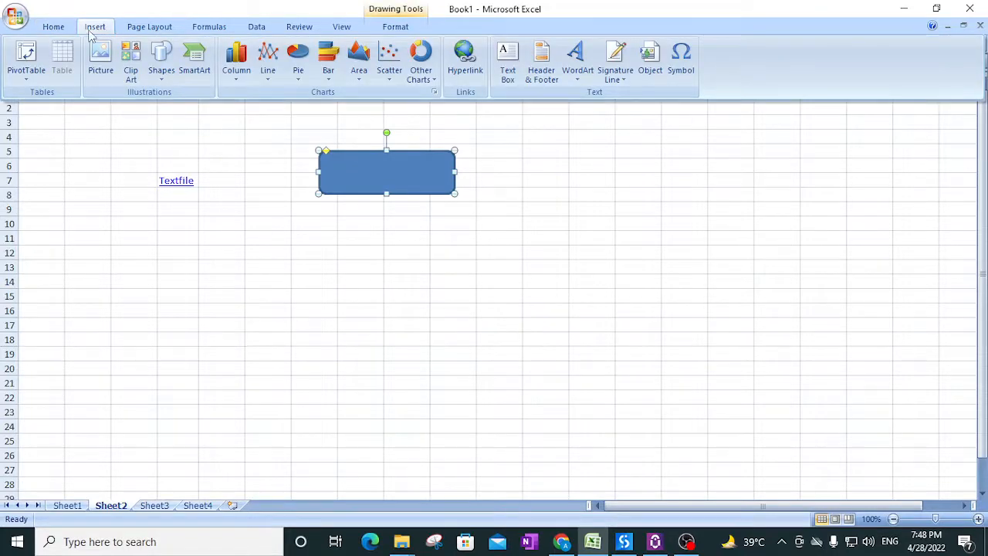
pyautogui.click(465, 61)
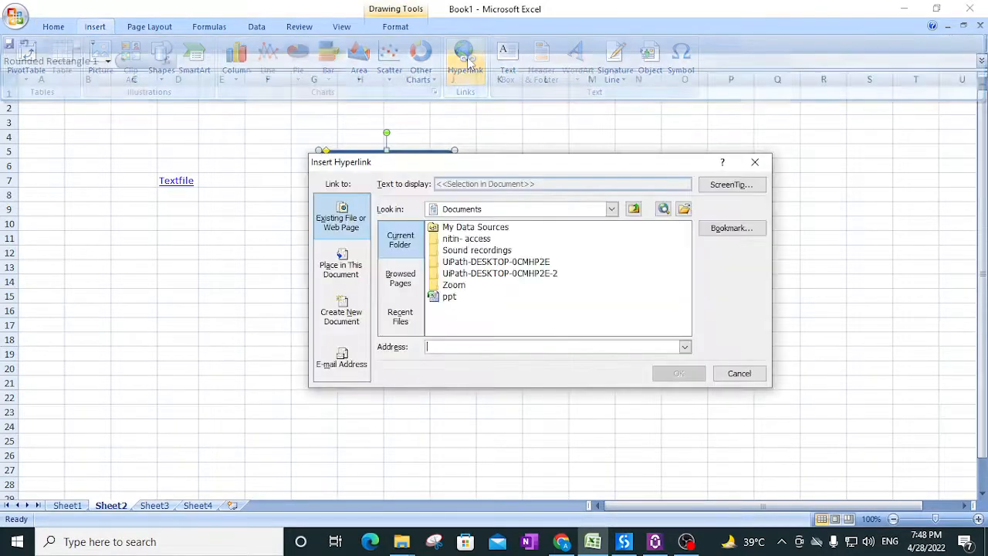
pyautogui.click(754, 162)
pyautogui.click(177, 153)
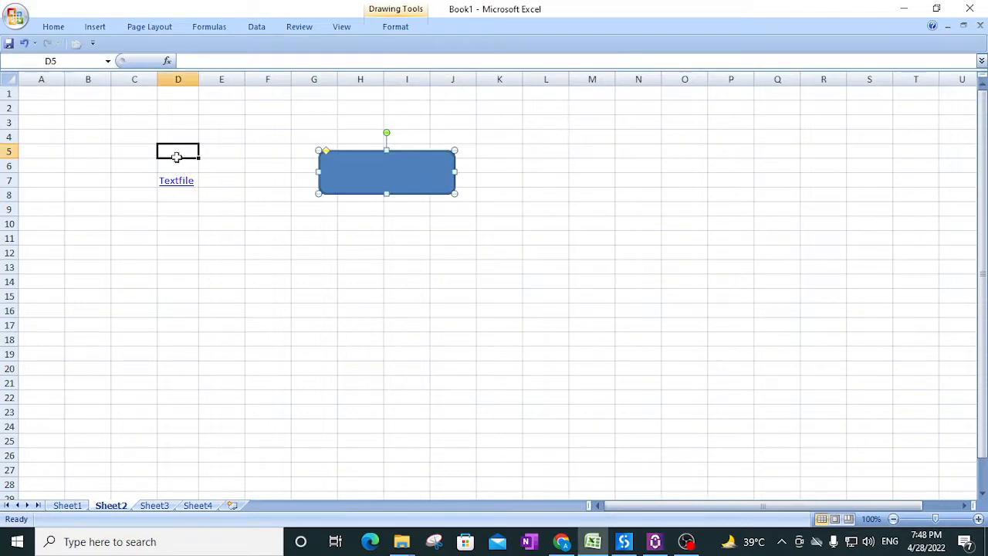
# - Move the rounded rectangle below the Textfile link, to about rows 15 to 17 across columns E to H
pyautogui.click(387, 182)
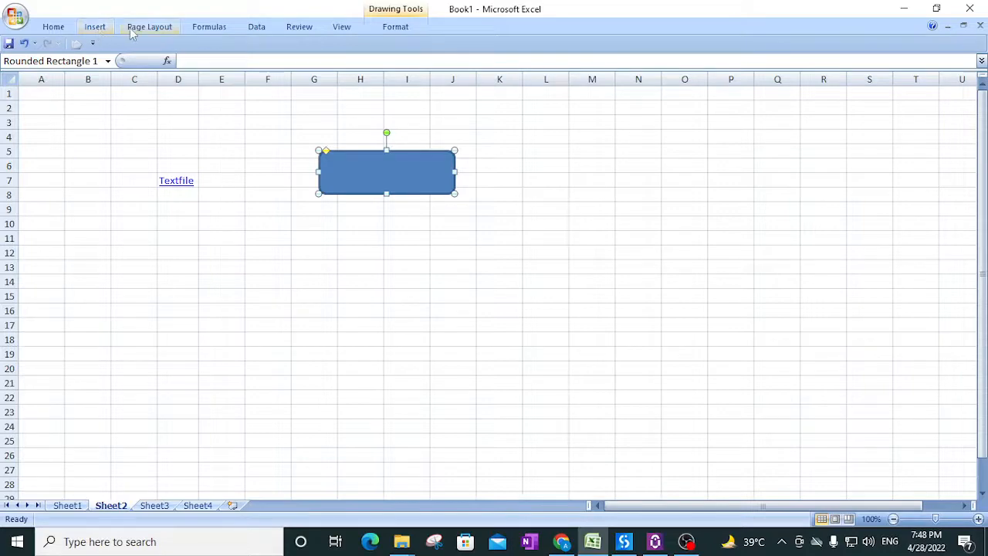
pyautogui.click(577, 192)
pyautogui.click(573, 436)
pyautogui.moveTo(387, 163); pyautogui.dragTo(303, 303)
pyautogui.click(463, 279)
pyautogui.click(722, 323)
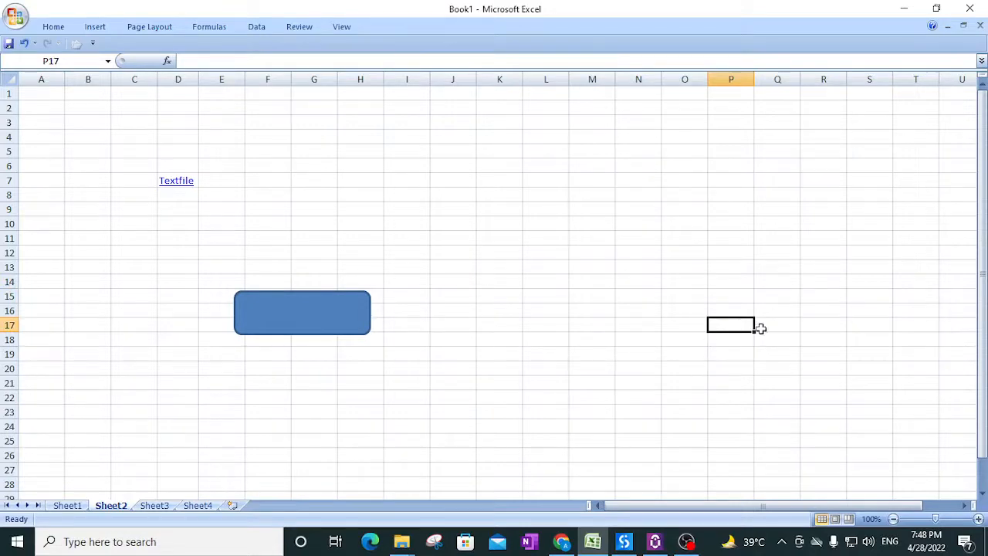
# - Insert a hyperlink on the rounded rectangle to the Test text document in the Desktop folder, browsing with all file types listed
pyautogui.click(95, 26)
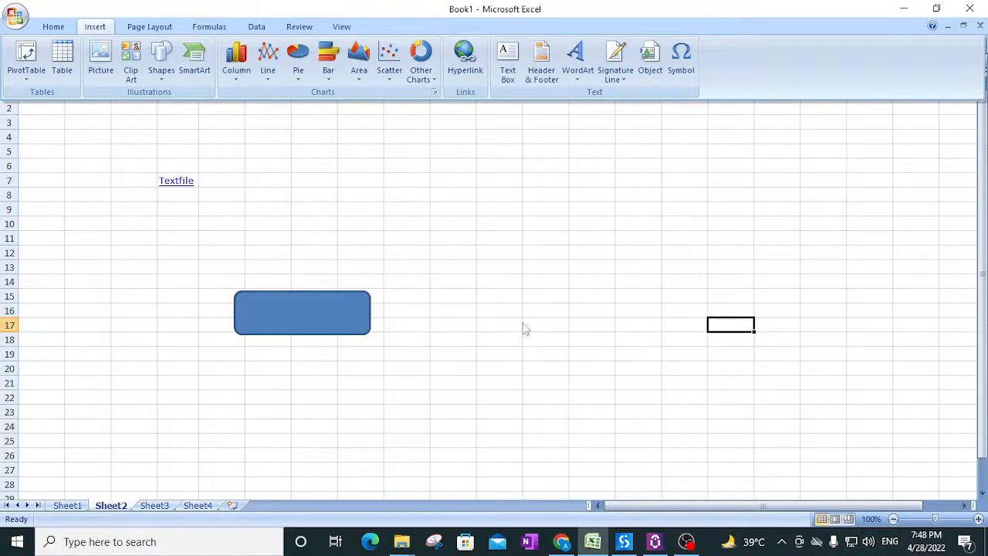
pyautogui.click(288, 316)
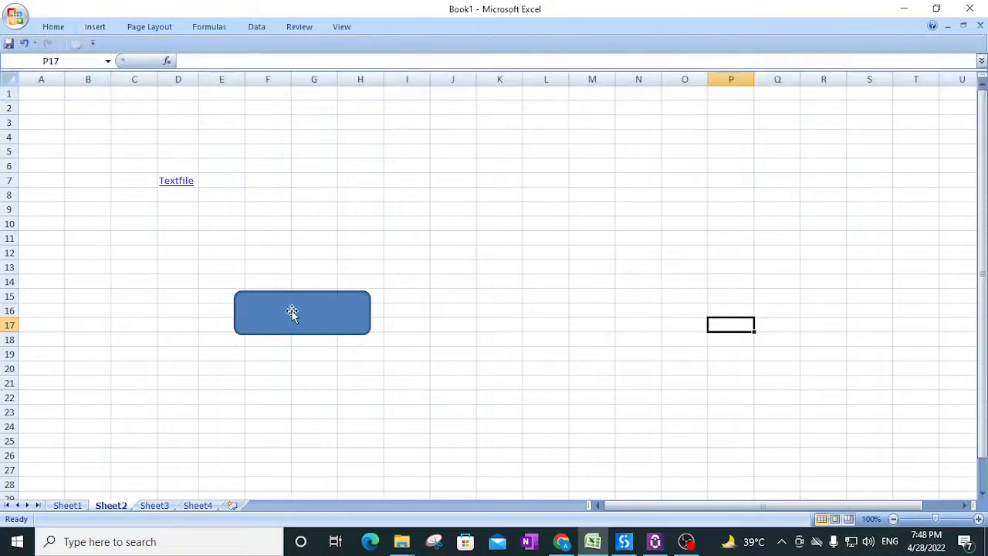
pyautogui.click(289, 315)
pyautogui.click(95, 28)
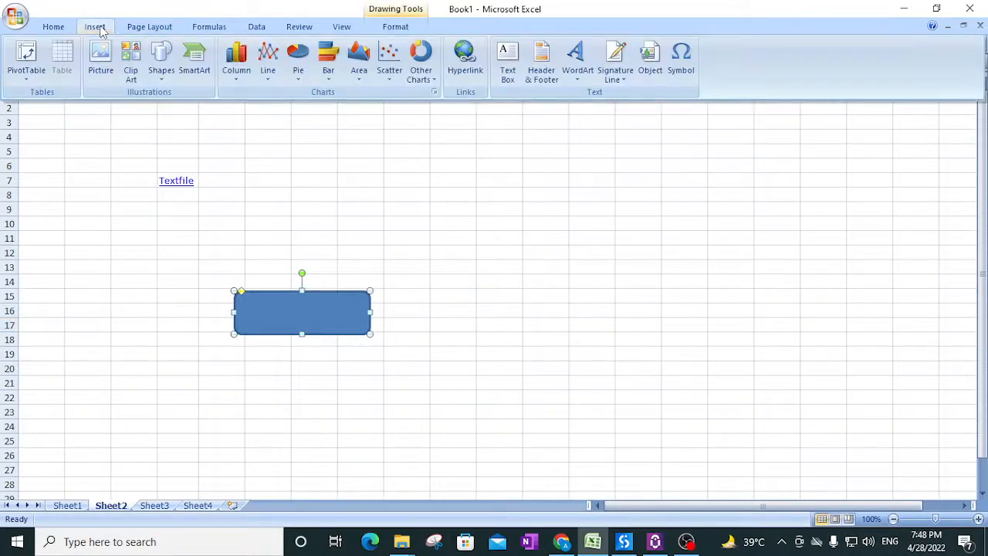
pyautogui.click(465, 65)
pyautogui.moveTo(447, 164); pyautogui.dragTo(552, 109)
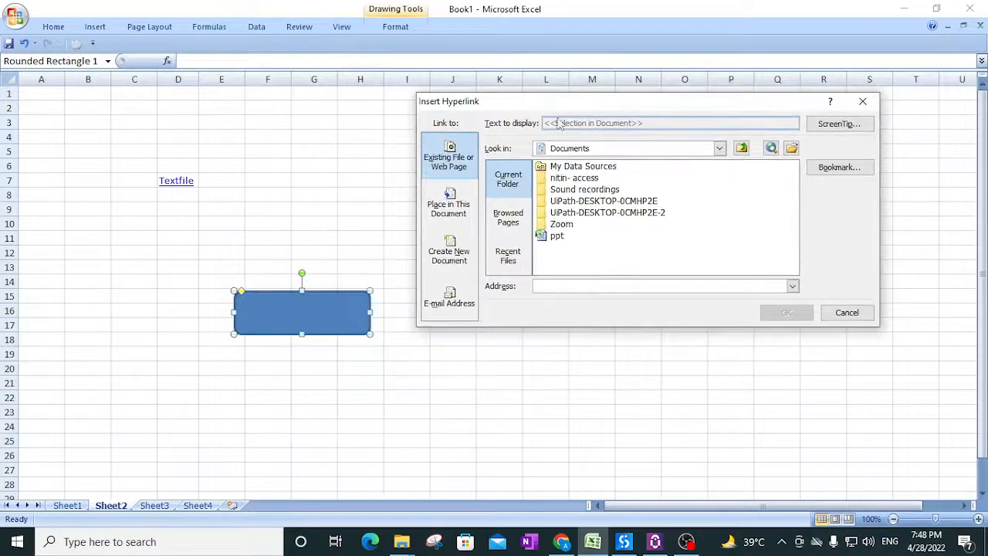
pyautogui.click(792, 149)
pyautogui.click(839, 416)
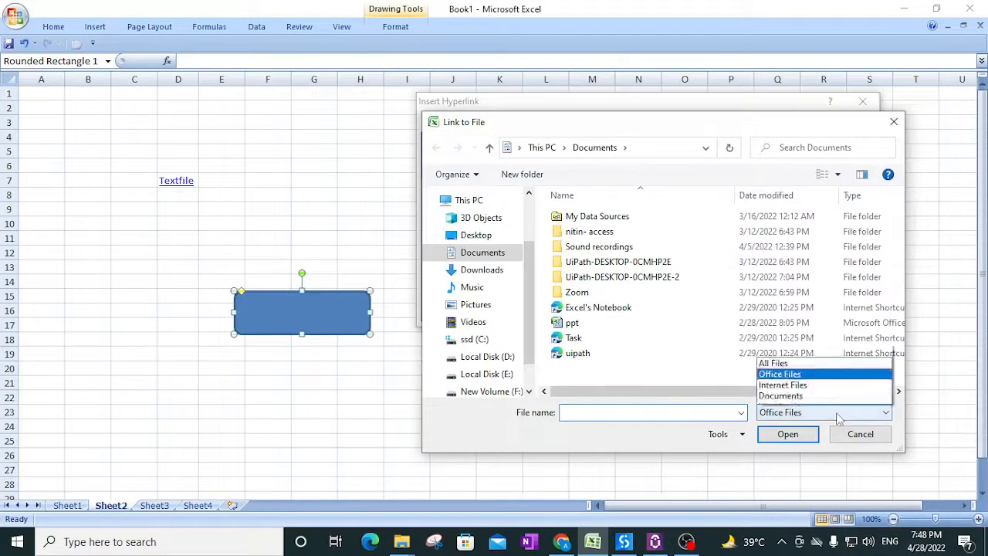
pyautogui.click(780, 248)
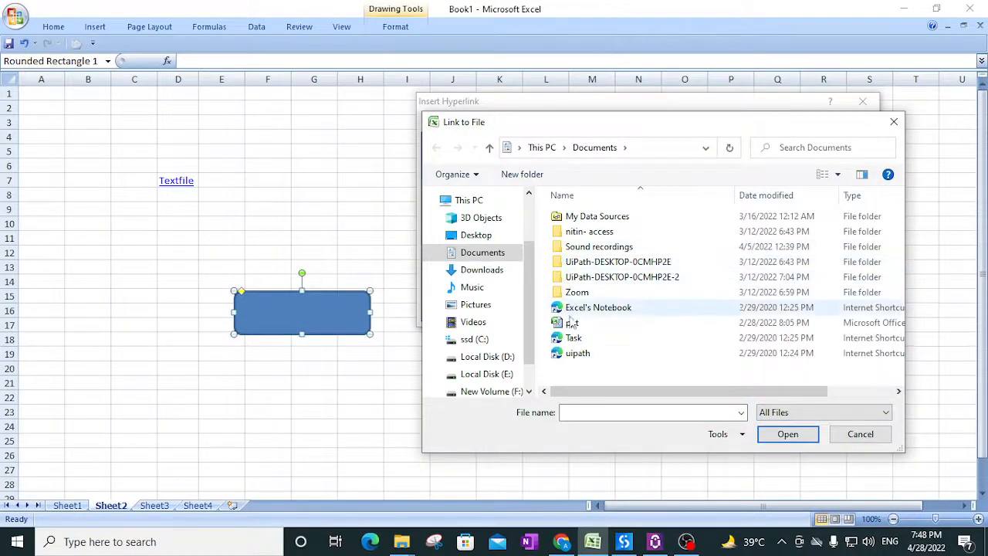
pyautogui.click(488, 235)
pyautogui.click(581, 308)
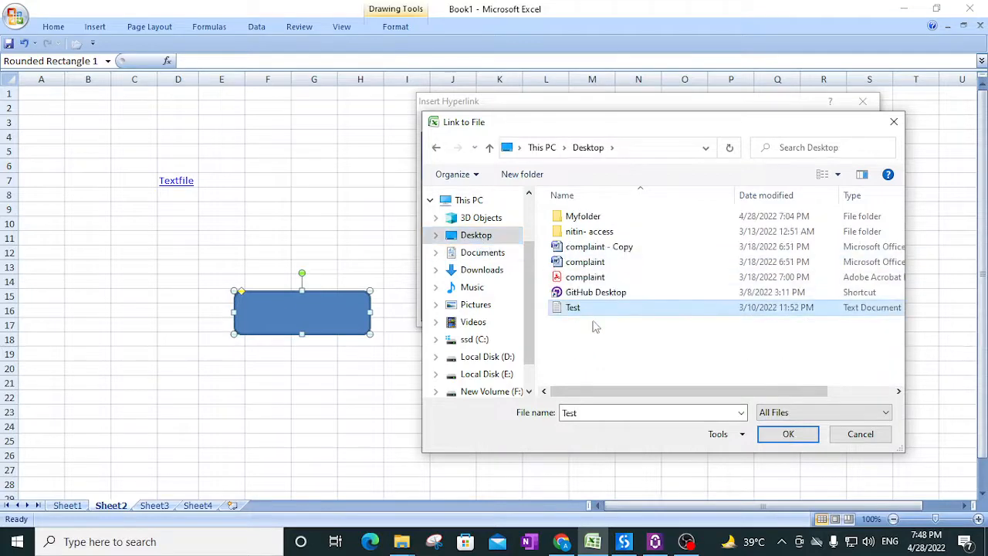
pyautogui.click(786, 433)
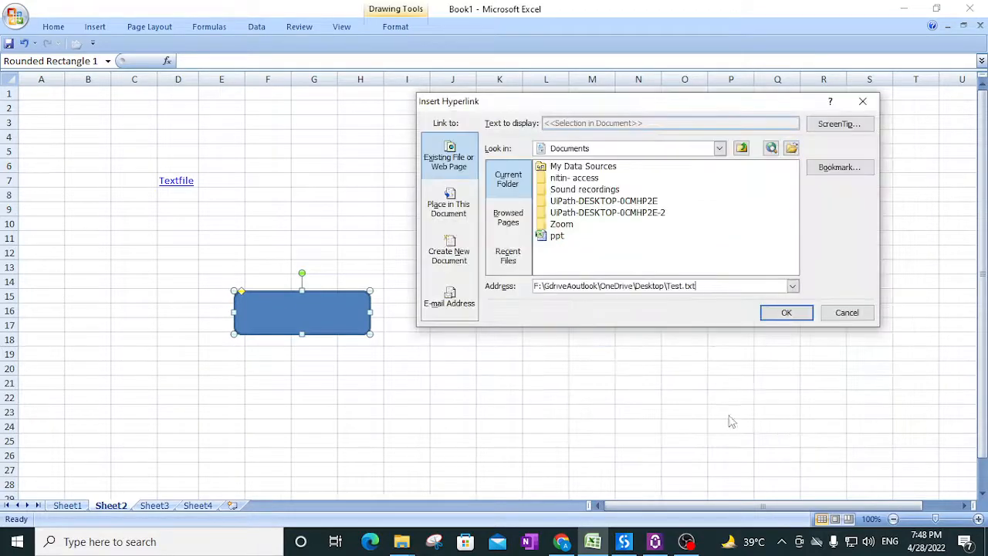
pyautogui.click(781, 312)
# - Follow the rounded rectangle's hyperlink to check that it opens the Test file, and close Notepad
pyautogui.click(324, 411)
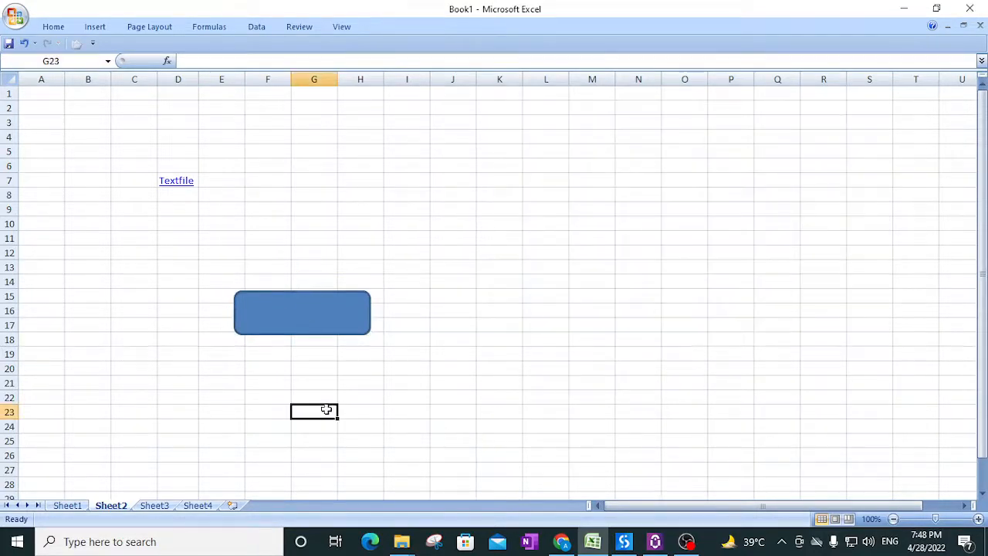
pyautogui.click(319, 323)
pyautogui.click(525, 331)
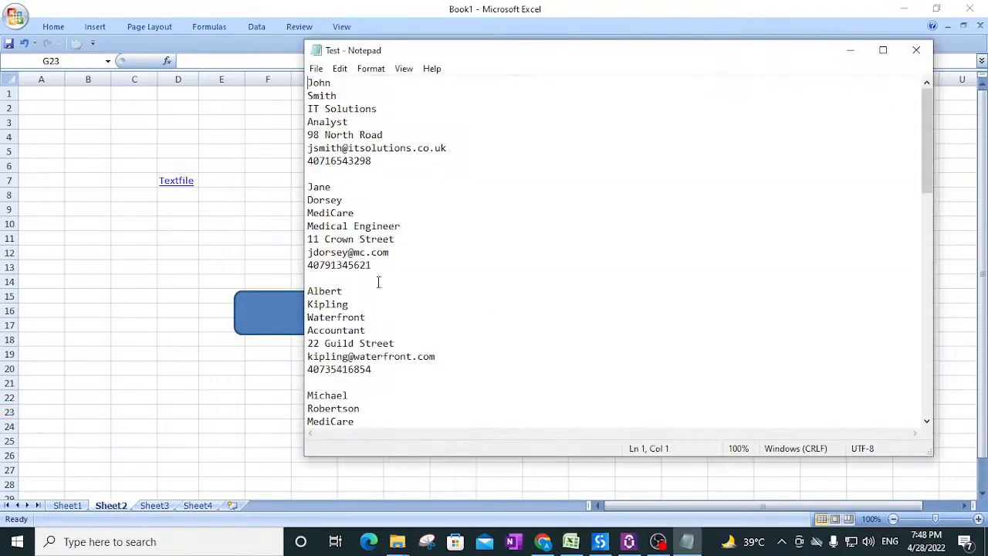
pyautogui.click(914, 52)
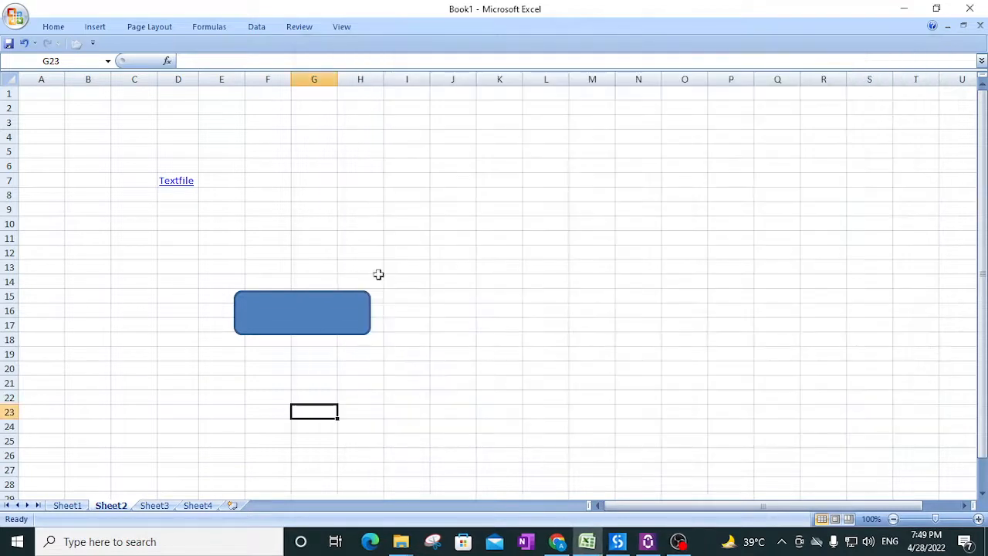
# - Add the text "Text file" to the rounded rectangle and deselect the shape
pyautogui.rightClick(305, 316)
pyautogui.press('Escape')
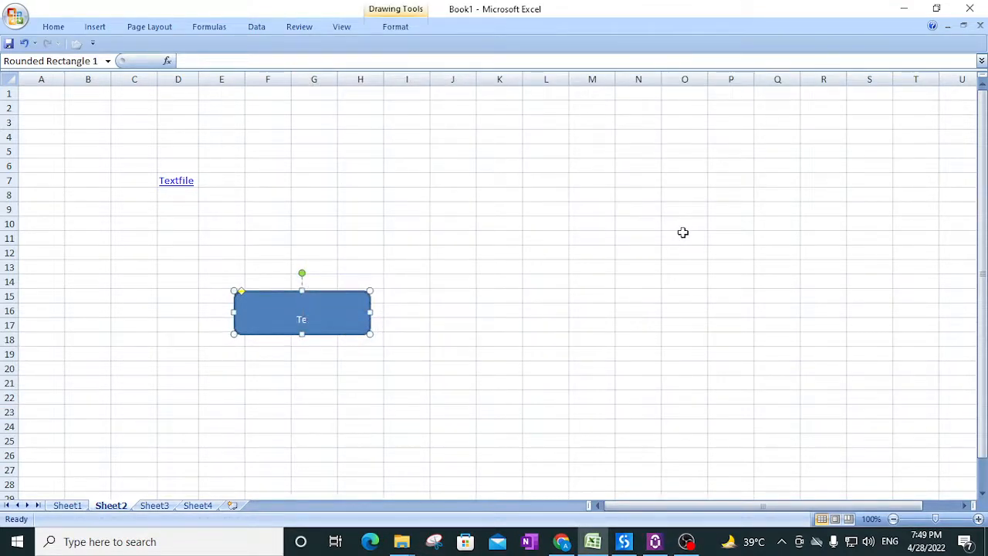
pyautogui.write('Textfiles')
pyautogui.press('BackSpace')
pyautogui.press('BackSpace')
pyautogui.press('BackSpace')
pyautogui.press('BackSpace')
pyautogui.press('BackSpace')
pyautogui.write('file')
pyautogui.click(381, 387)
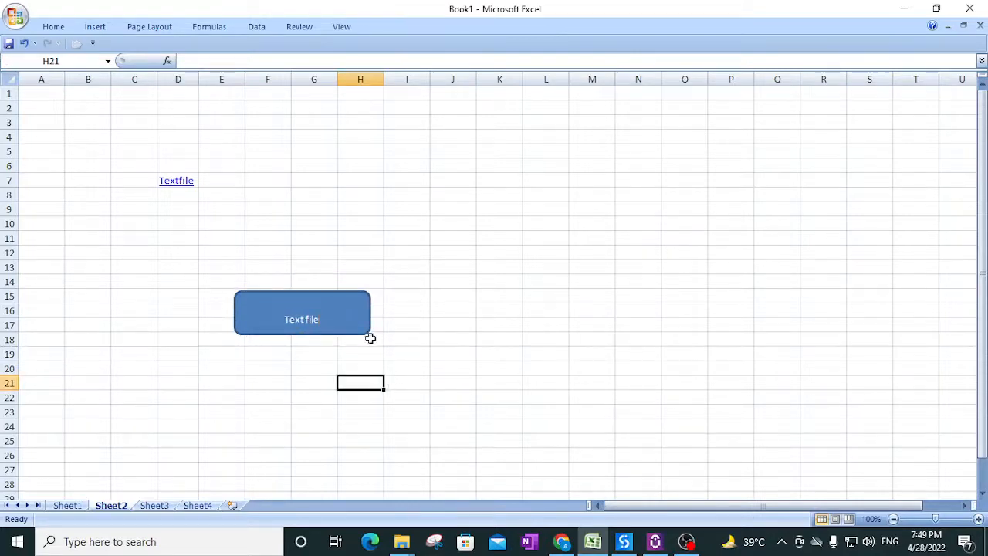
# - Add the ScreenTip "Shape hyperlink" to the rounded rectangle's hyperlink and check it on the shape
pyautogui.rightClick(324, 312)
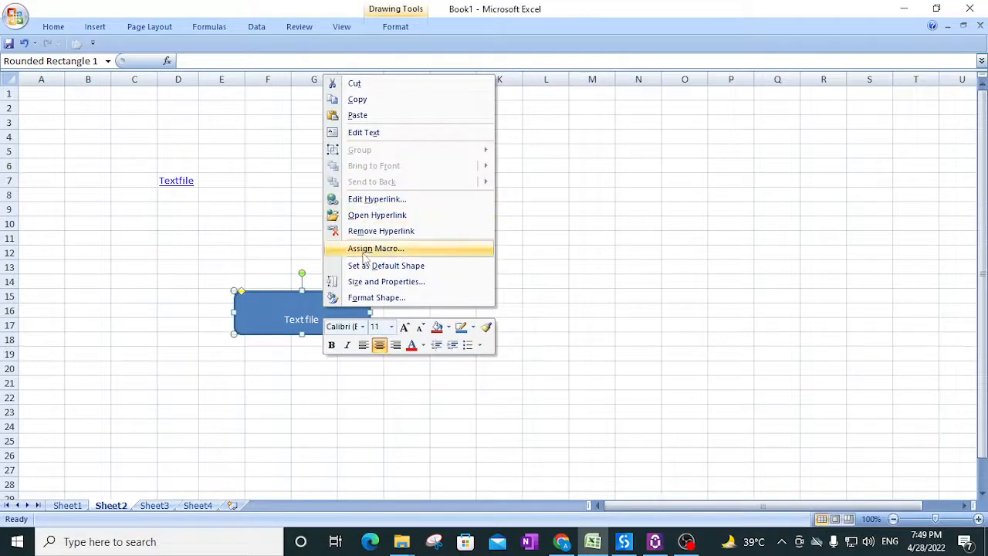
pyautogui.click(371, 199)
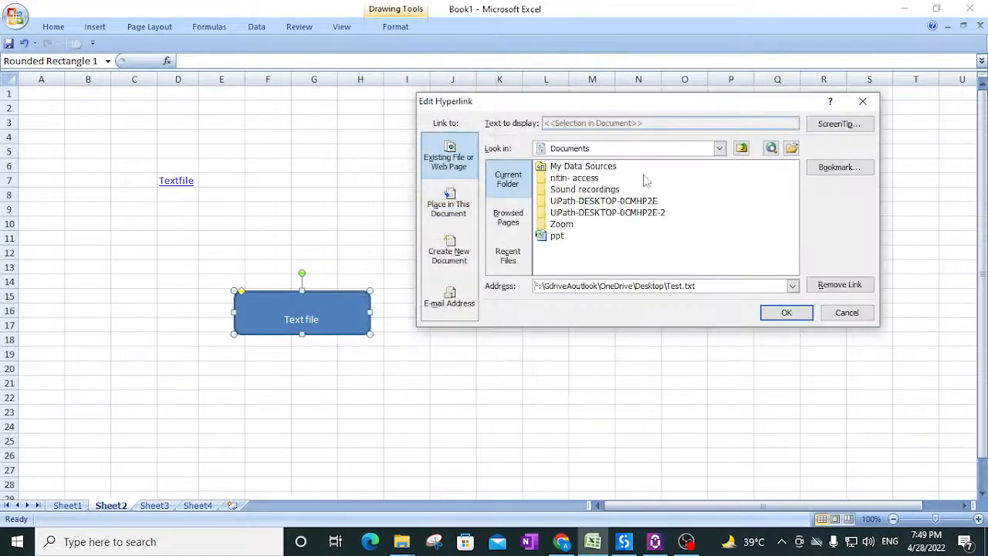
pyautogui.click(840, 124)
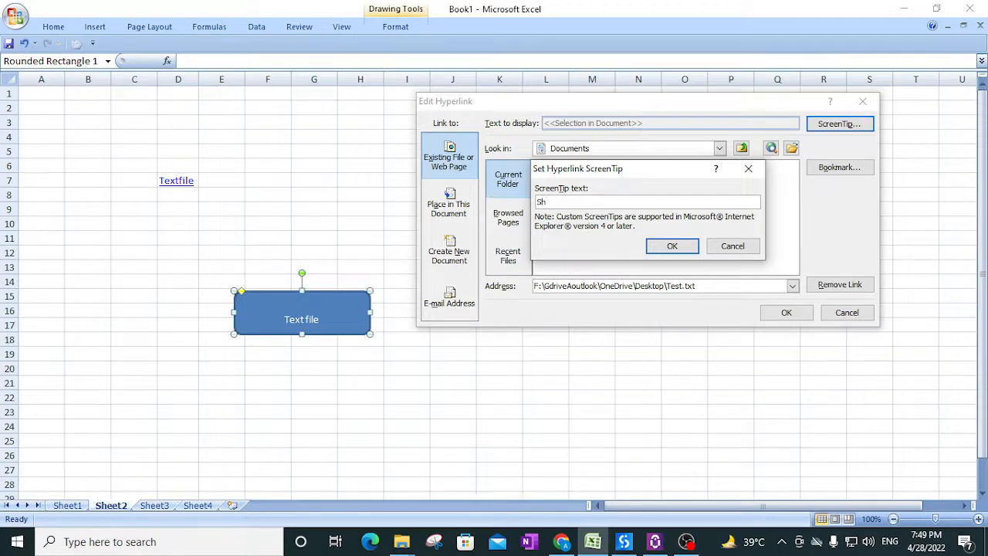
pyautogui.write('Shape hyperlink')
pyautogui.click(673, 247)
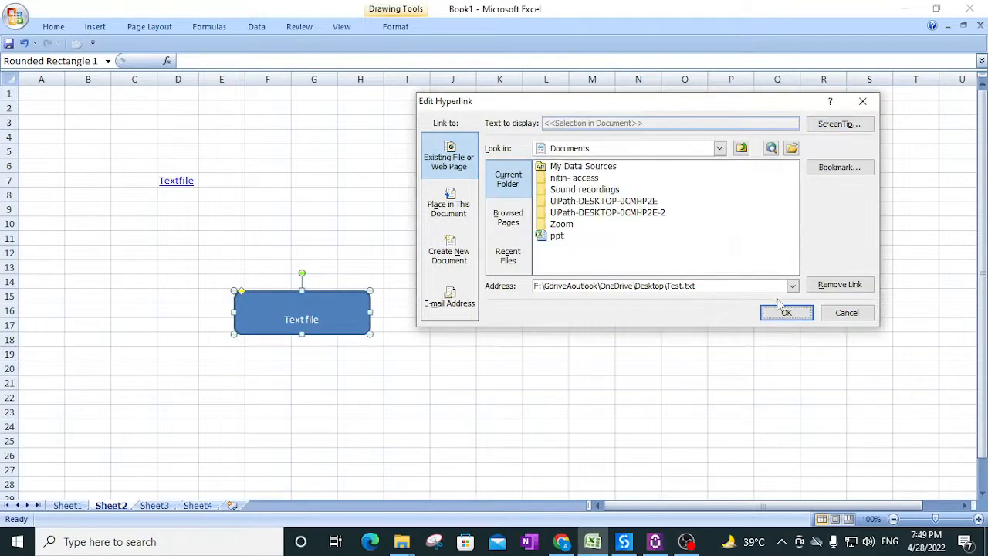
pyautogui.click(783, 310)
pyautogui.click(453, 412)
pyautogui.moveTo(316, 323)
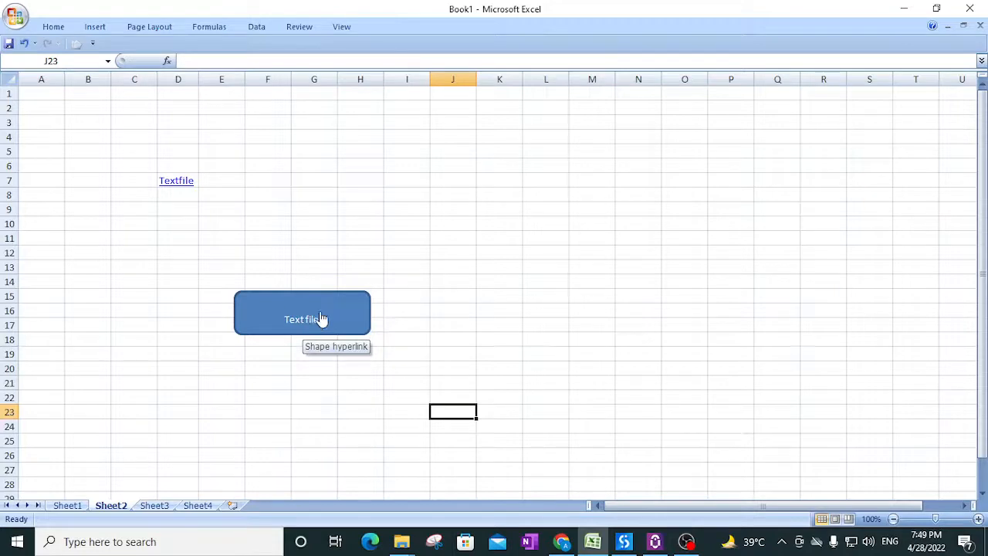
# - Start a HYPERLINK function in cell J6, ready for its link location
pyautogui.click(456, 168)
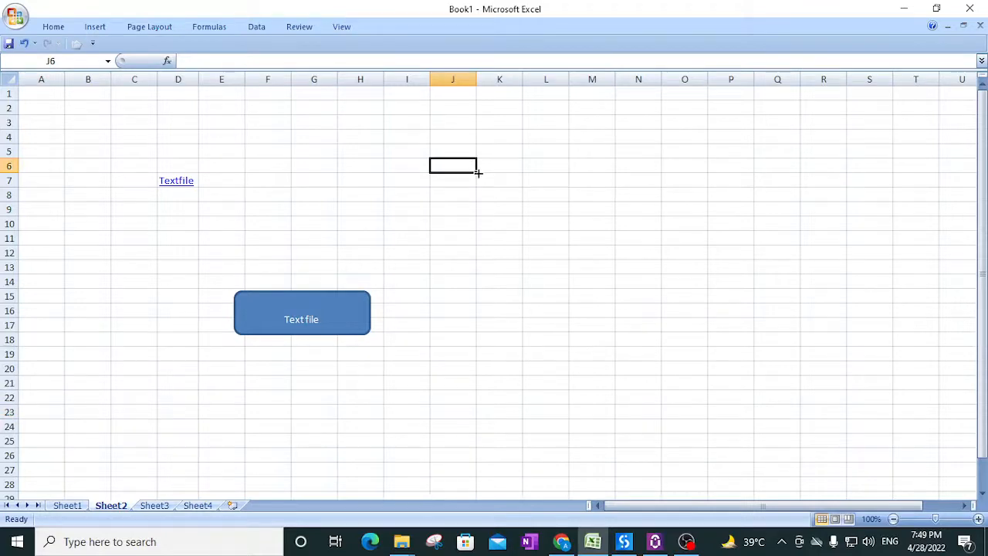
pyautogui.write('=')
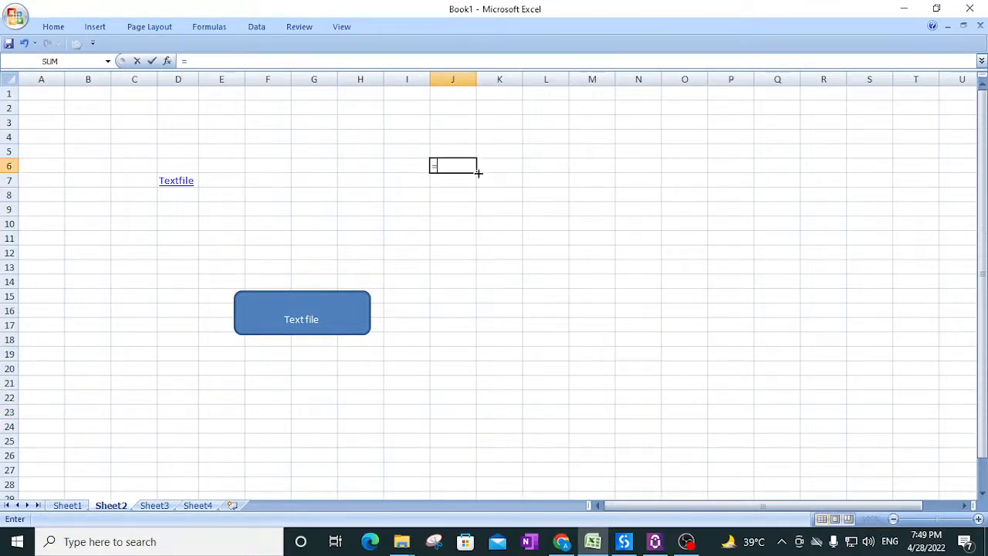
pyautogui.write('hp')
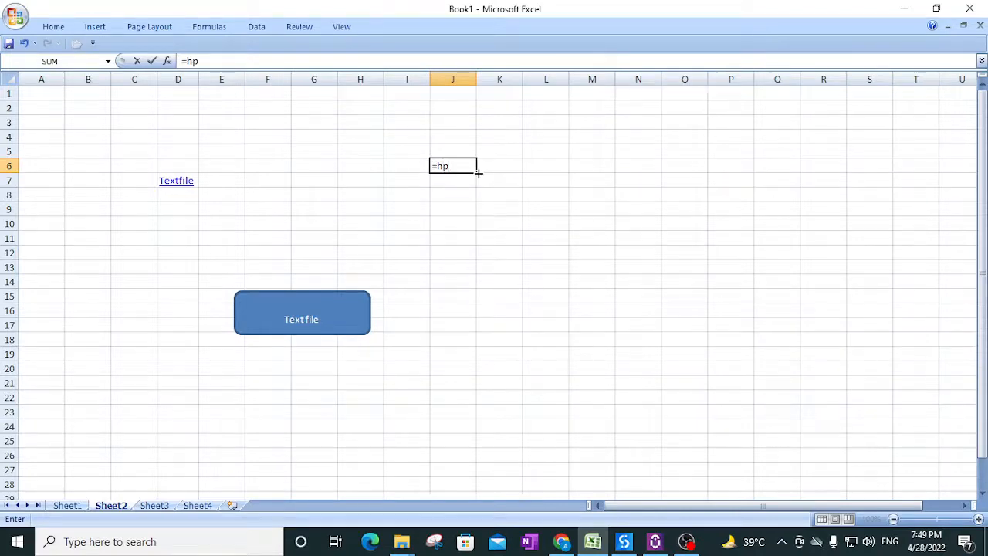
pyautogui.press('BackSpace')
pyautogui.write('yer')
pyautogui.press('BackSpace')
pyautogui.press('BackSpace')
pyautogui.press('BackSpace')
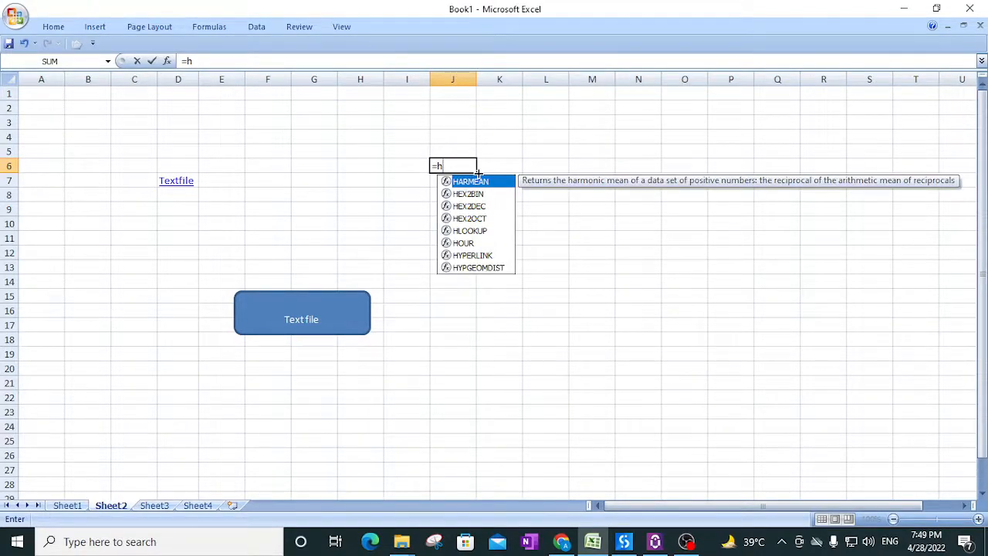
pyautogui.write('y')
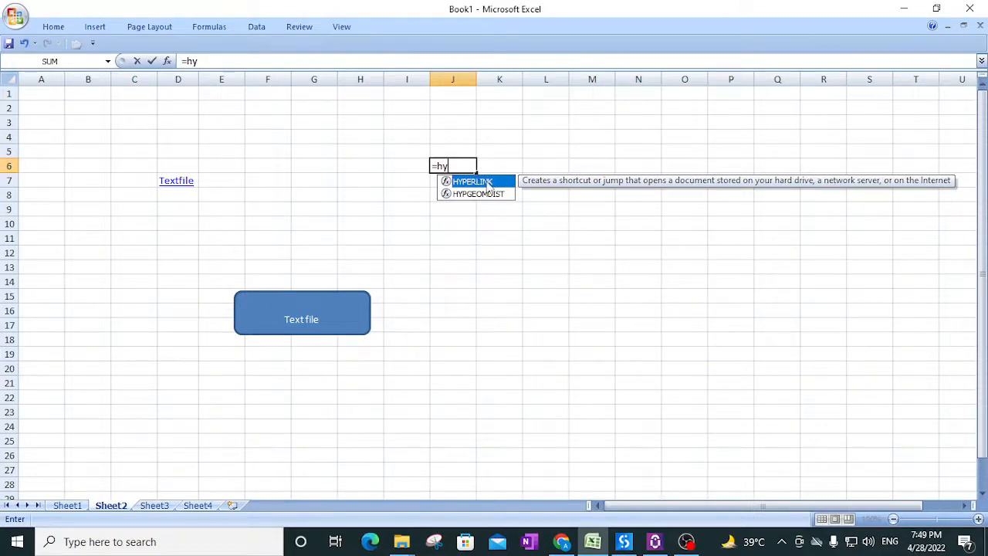
pyautogui.doubleClick(472, 181)
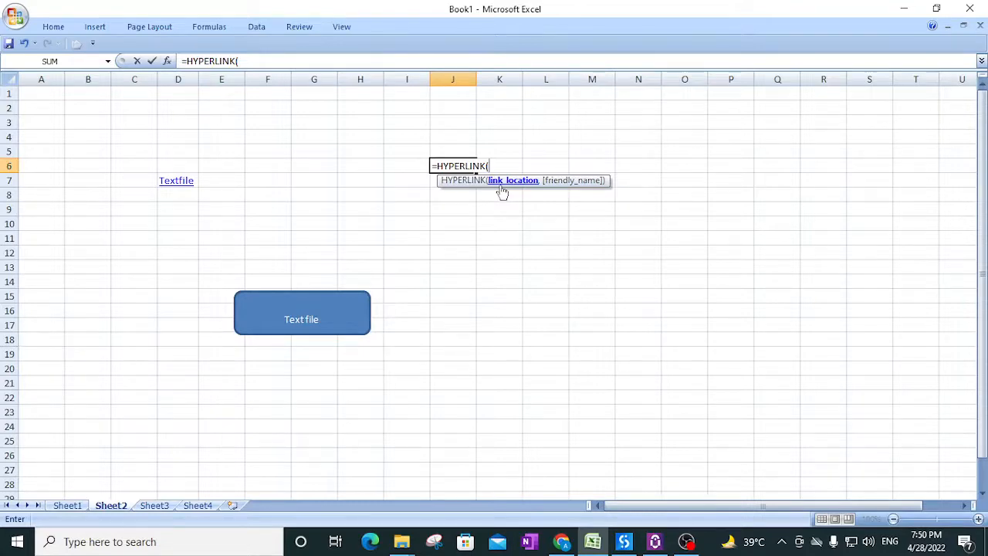
# - Copy the path of the Test text file from the Windows desktop and paste it into Excel as the HYPERLINK formula's link location
pyautogui.click(904, 9)
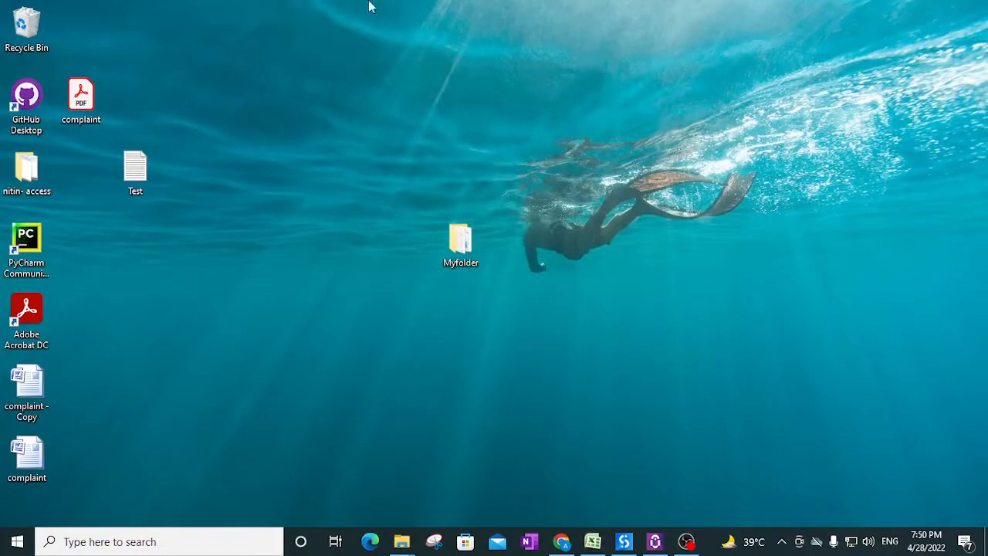
pyautogui.rightClick(141, 172)
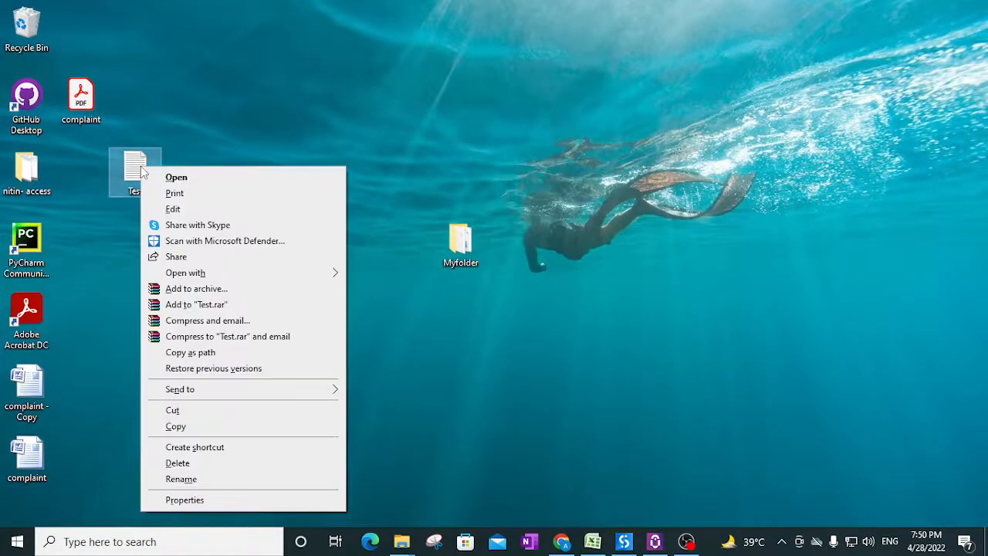
pyautogui.click(275, 113)
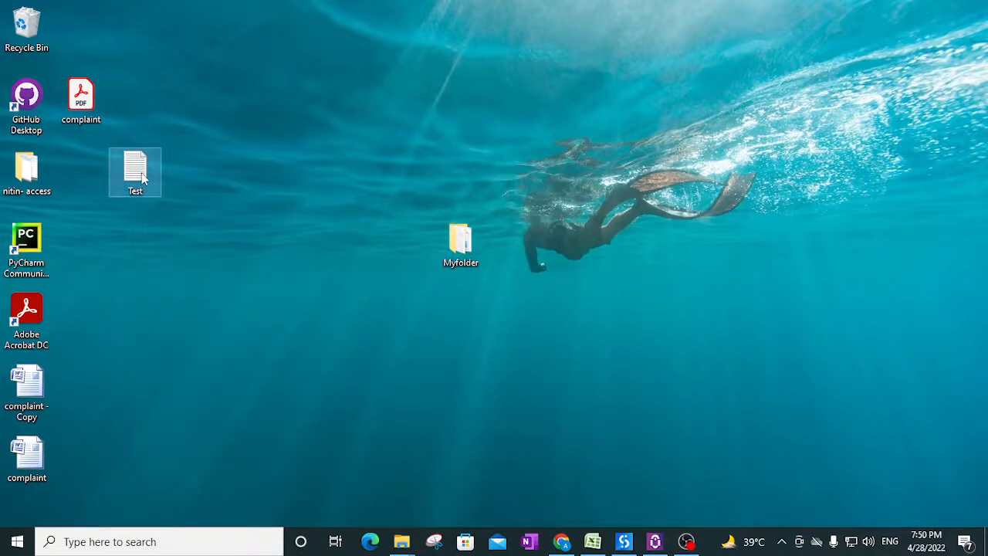
pyautogui.rightClick(142, 172)
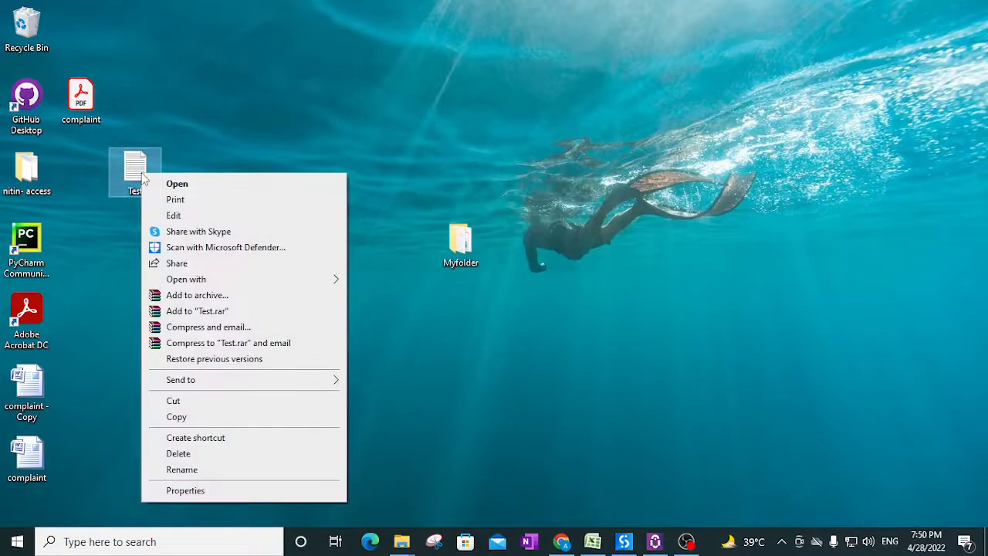
pyautogui.click(226, 134)
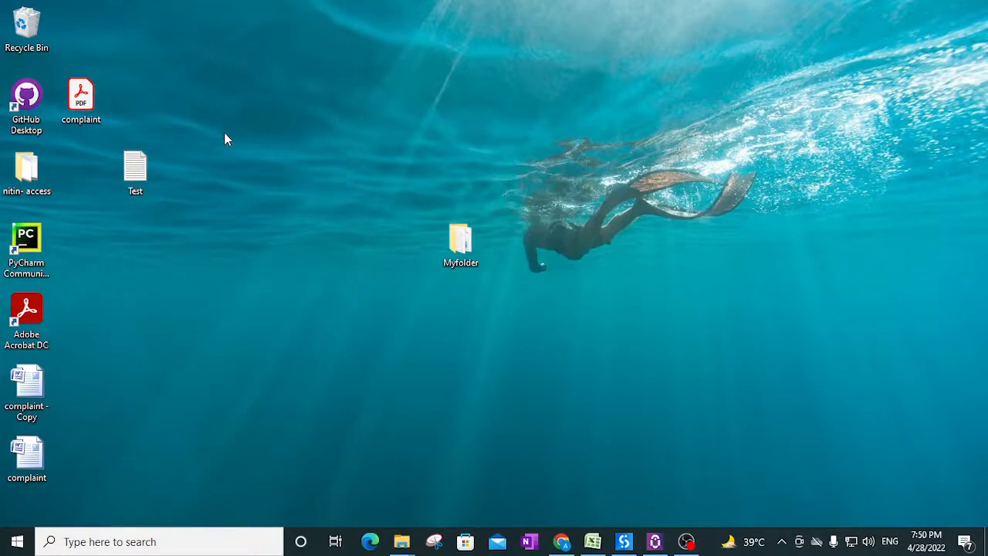
pyautogui.rightClick(135, 162)
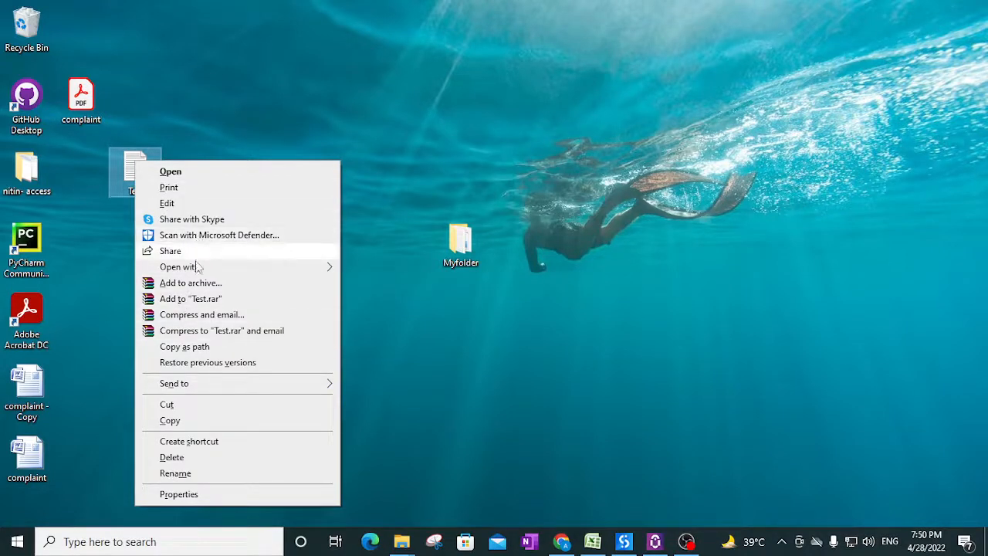
pyautogui.click(194, 348)
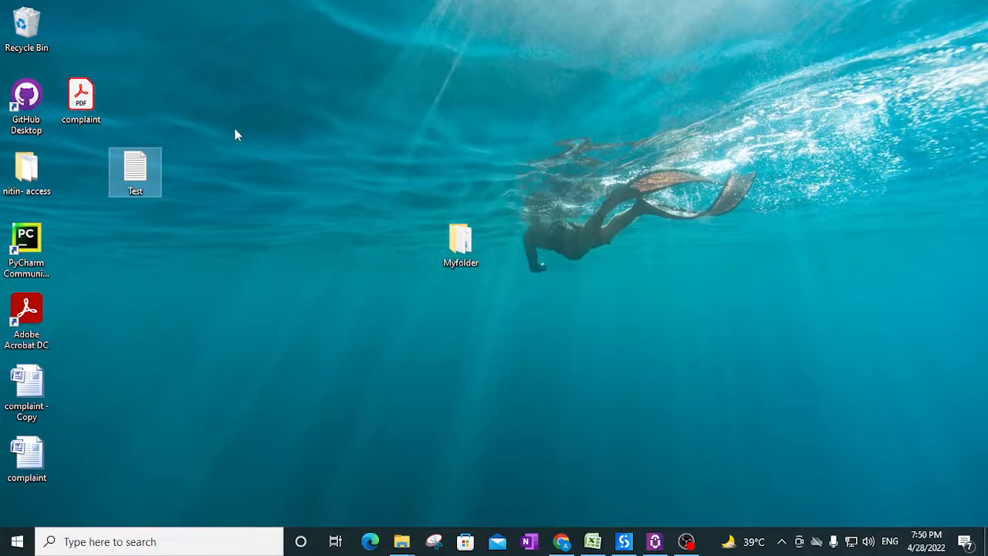
pyautogui.click(592, 541)
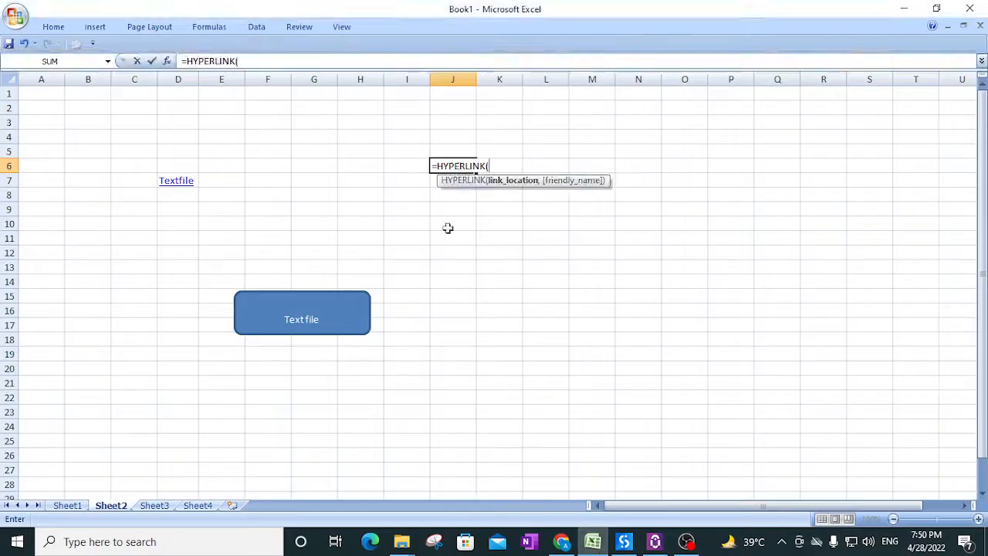
pyautogui.hotkey('ctrl', 'v')
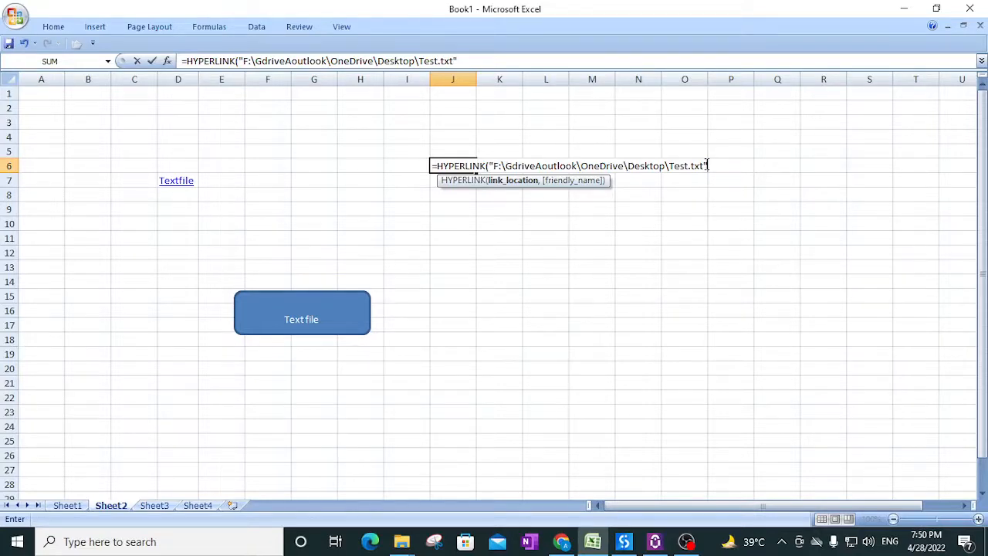
# - Set the HYPERLINK formula's friendly name to "Custome formula" and complete the formula
pyautogui.write(',')
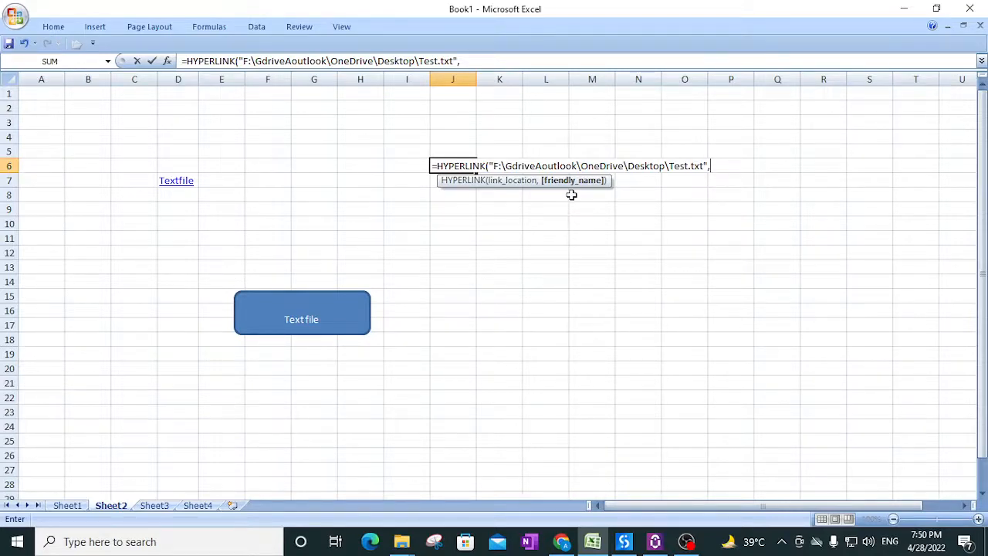
pyautogui.write('"Custom')
pyautogui.press('BackSpace')
pyautogui.write('e')
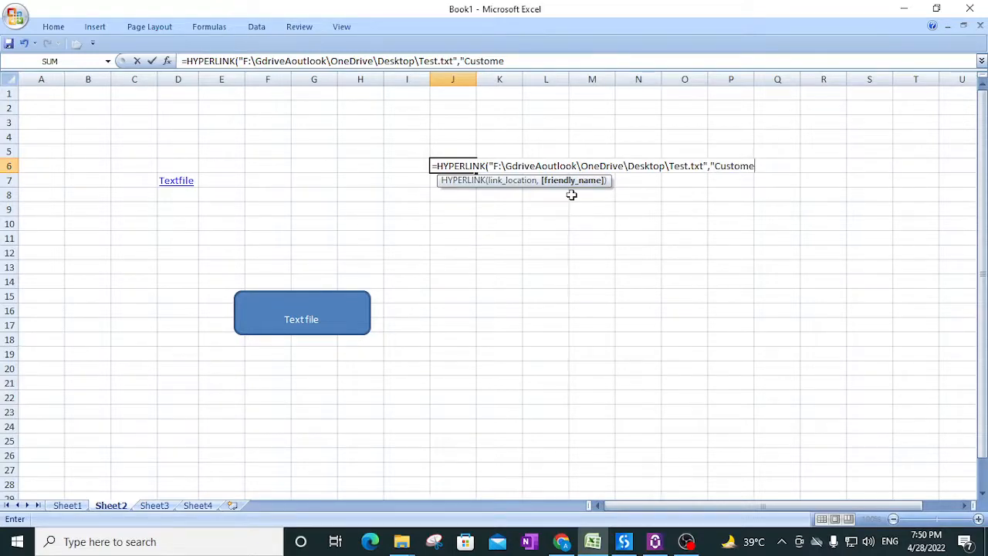
pyautogui.write(' formula"')
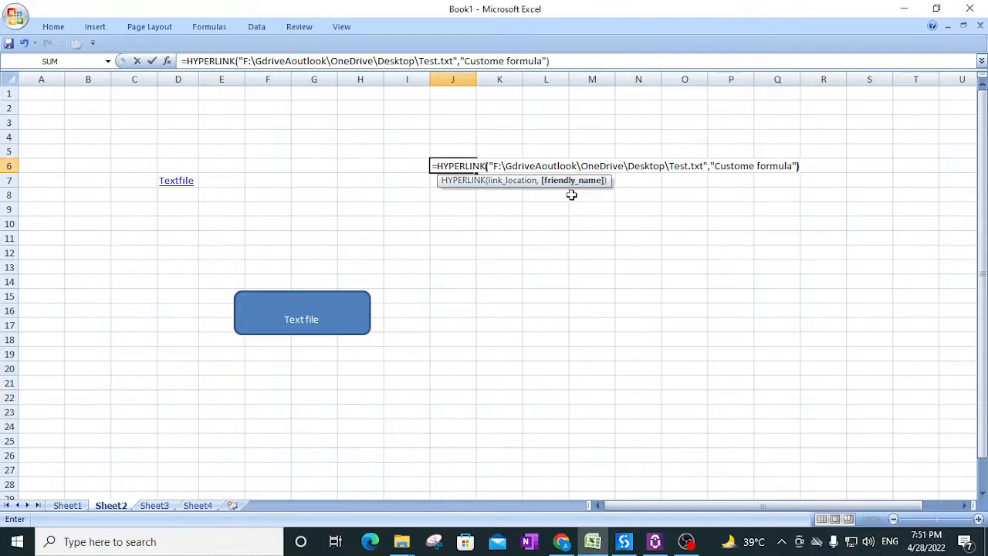
pyautogui.write(')')
pyautogui.press('Return')
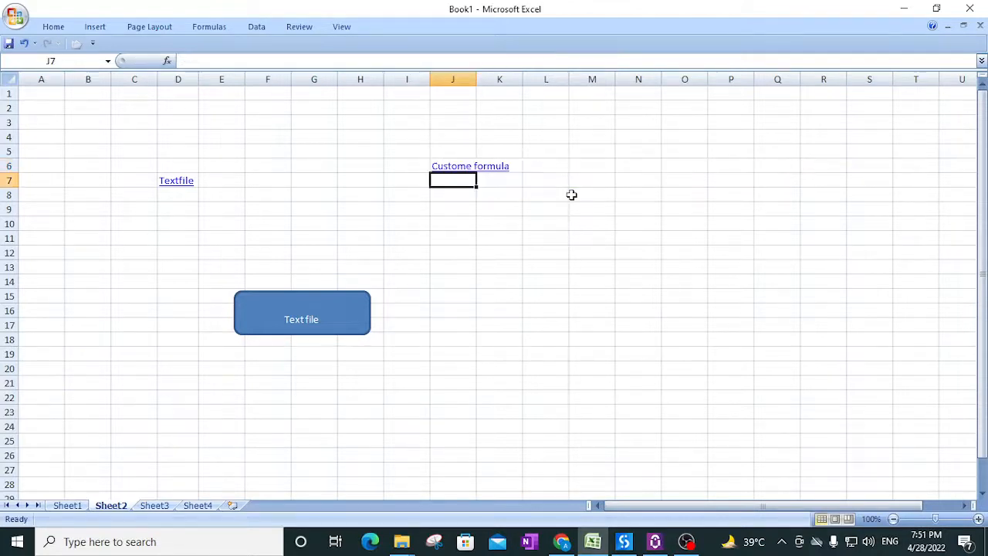
# - Follow the formula hyperlink in J6 past the security notice to check that it opens the Test file, and close Notepad
pyautogui.click(458, 169)
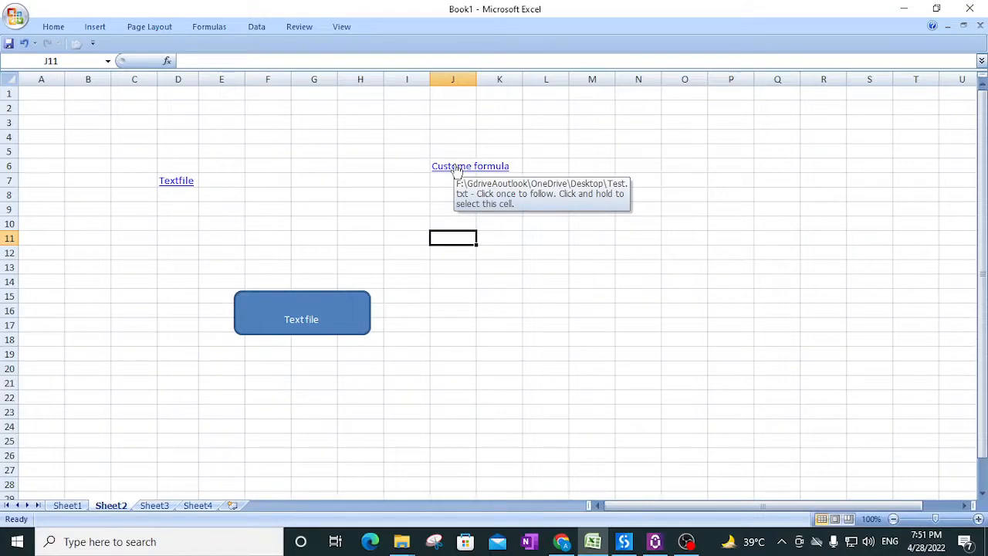
pyautogui.click(454, 173)
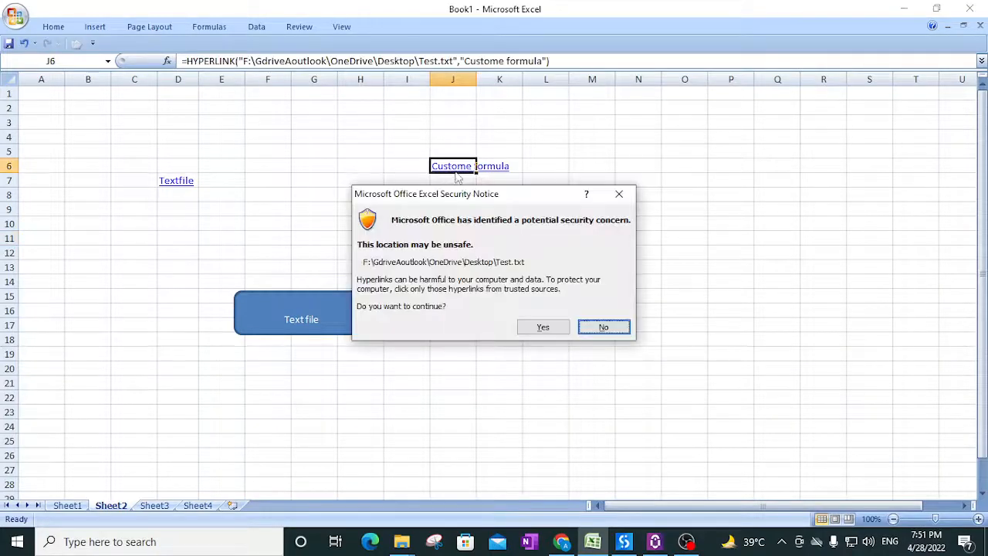
pyautogui.click(542, 328)
pyautogui.click(912, 49)
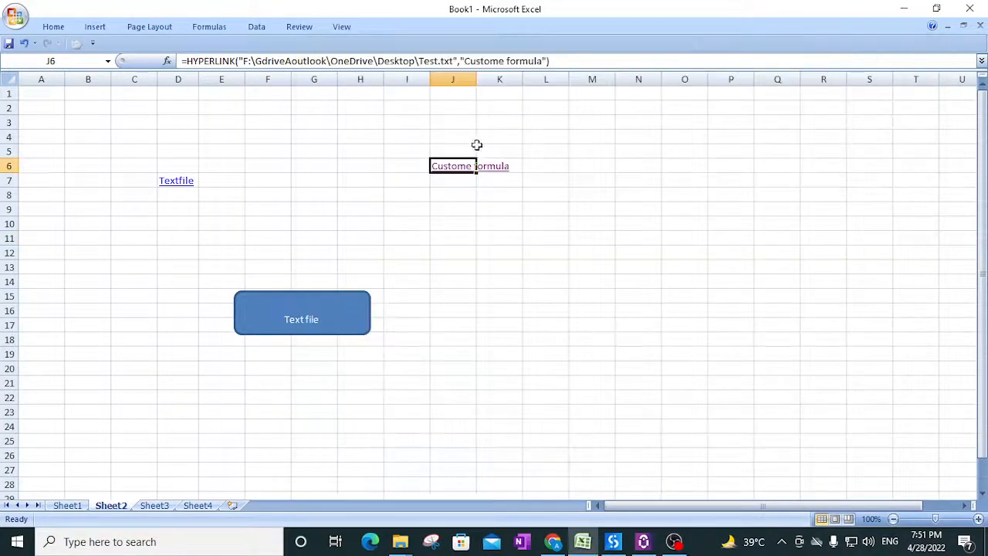
# - Compare which hyperlink editing commands are available for the HYPERLINK formula in J6 and the inserted link in D7
pyautogui.click(451, 204)
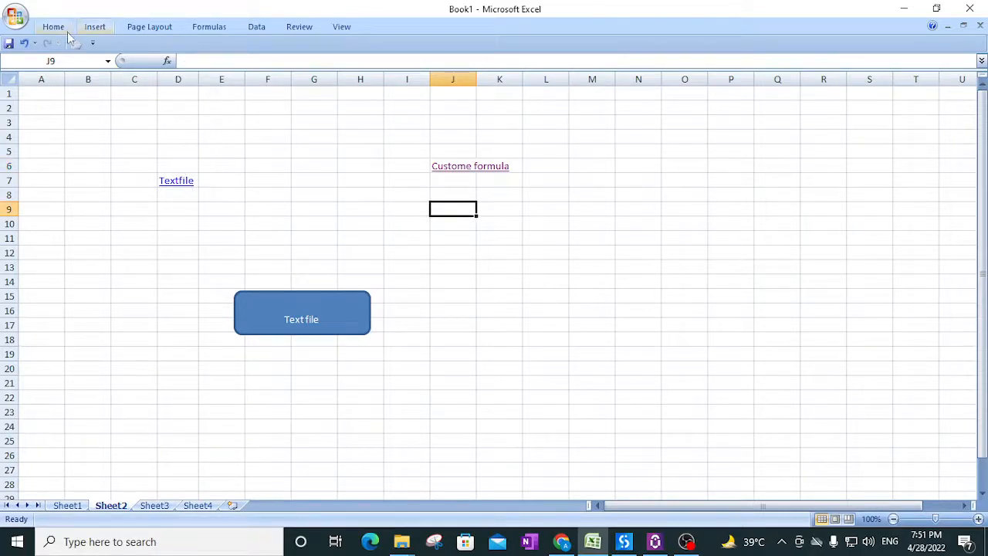
pyautogui.click(86, 29)
pyautogui.click(456, 206)
pyautogui.rightClick(457, 169)
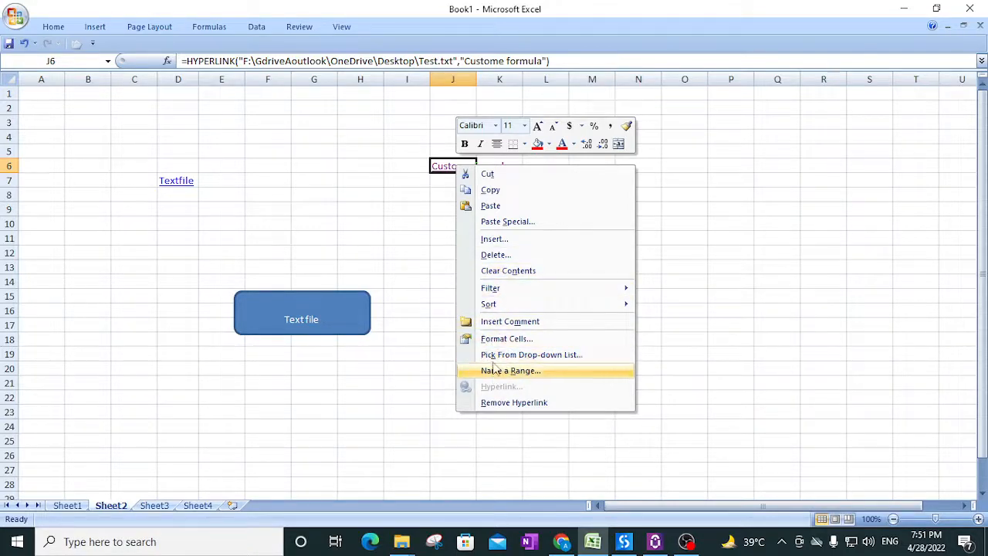
pyautogui.click(446, 172)
pyautogui.rightClick(447, 169)
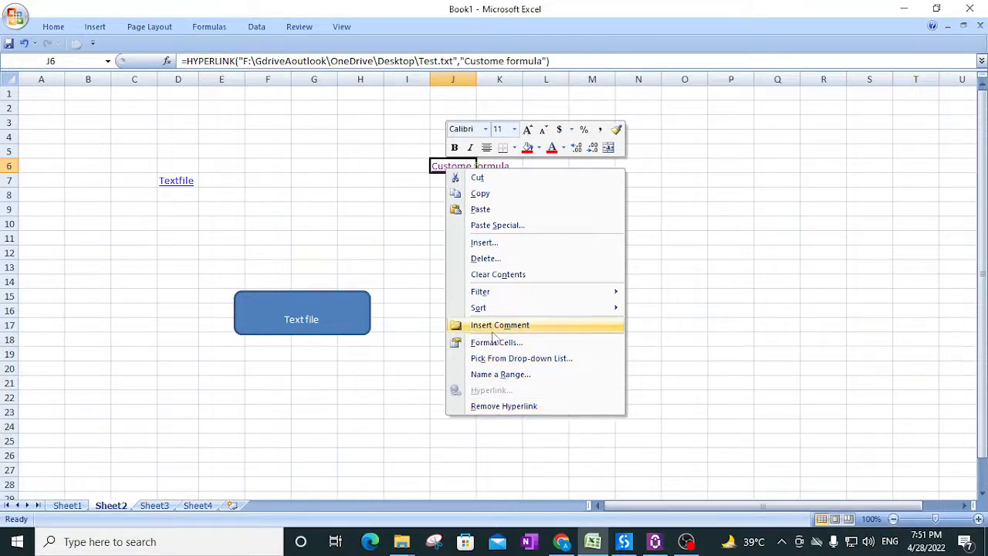
pyautogui.press('Escape')
pyautogui.rightClick(179, 180)
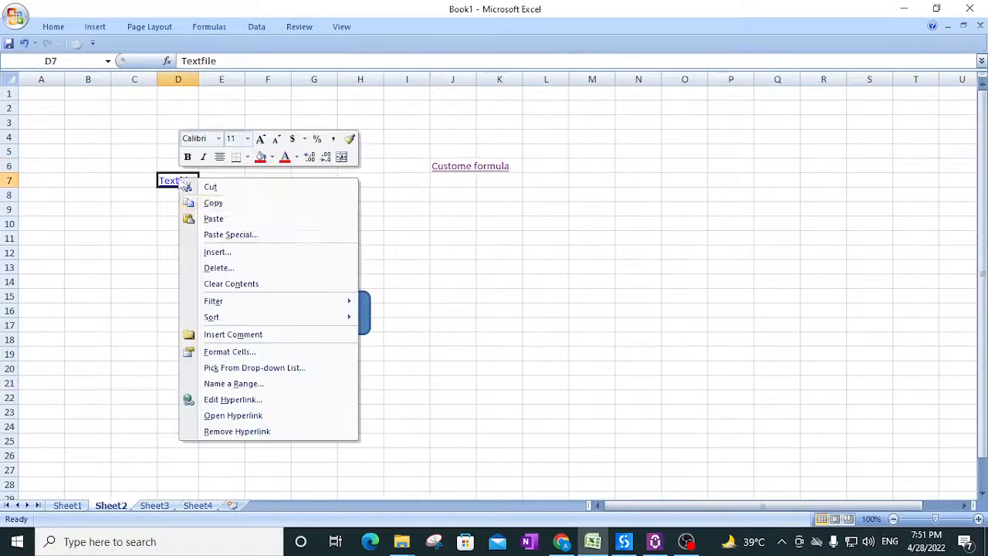
pyautogui.press('Escape')
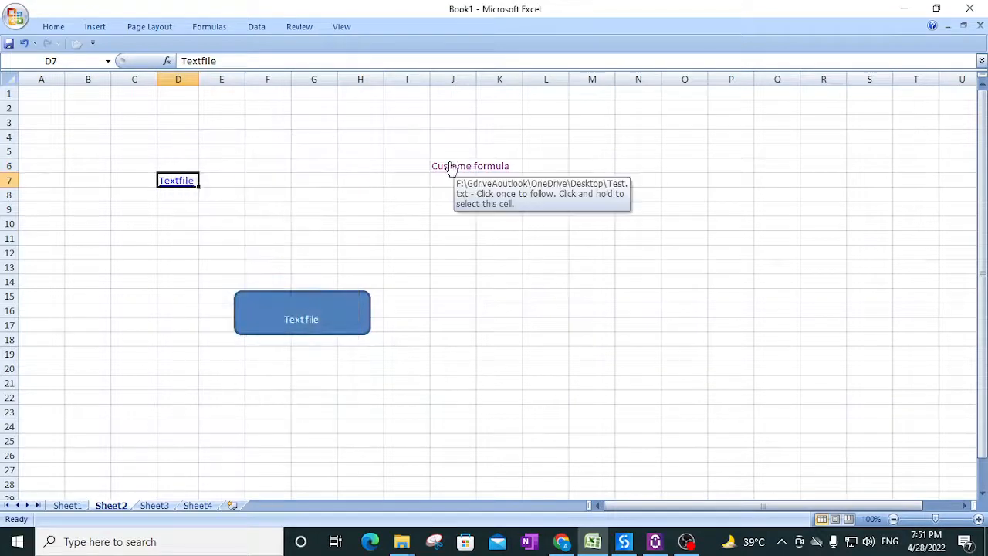
pyautogui.rightClick(453, 167)
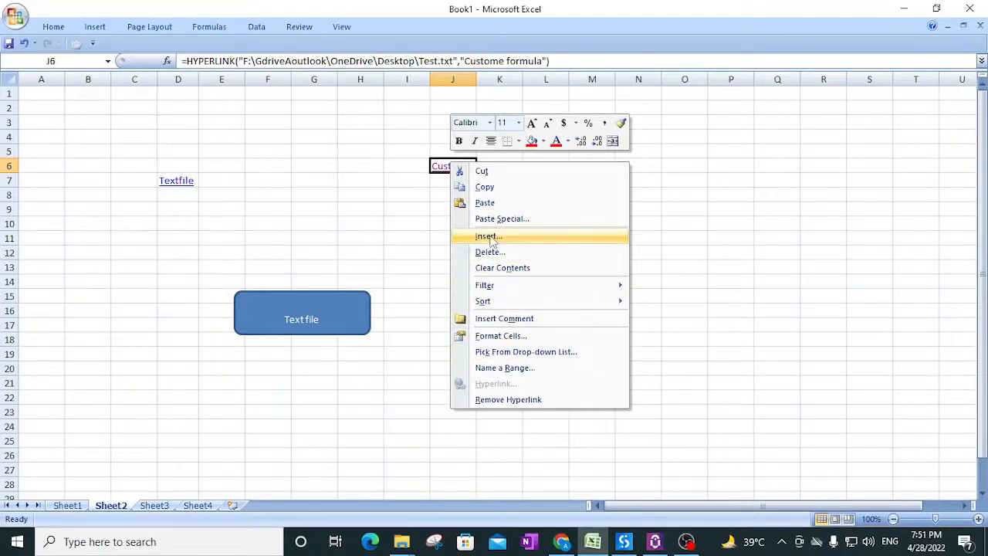
pyautogui.press('Escape')
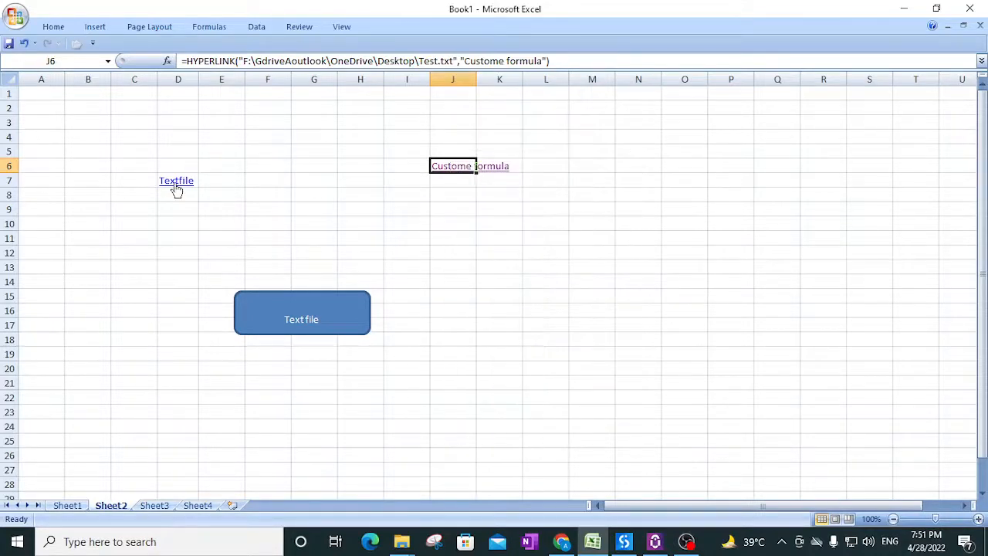
pyautogui.click(92, 29)
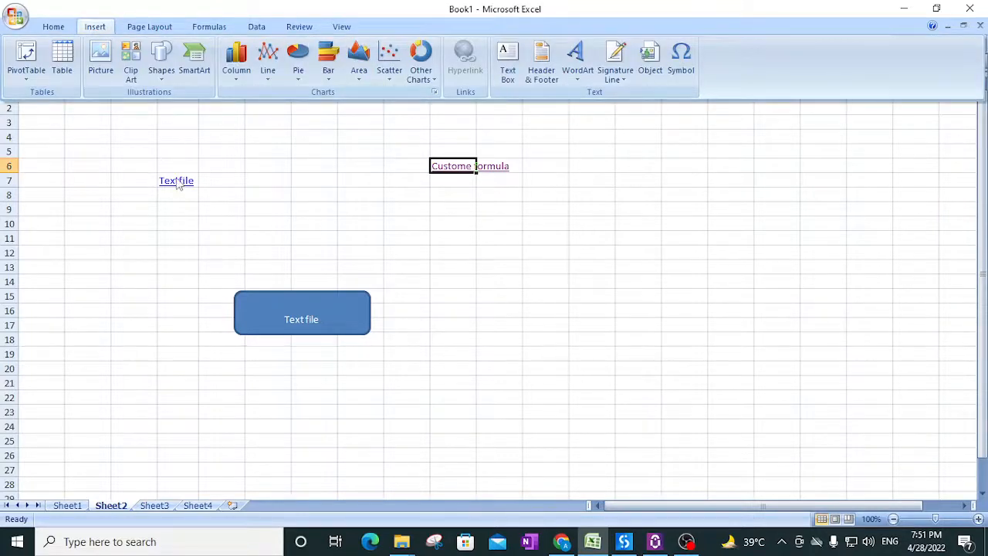
pyautogui.rightClick(177, 183)
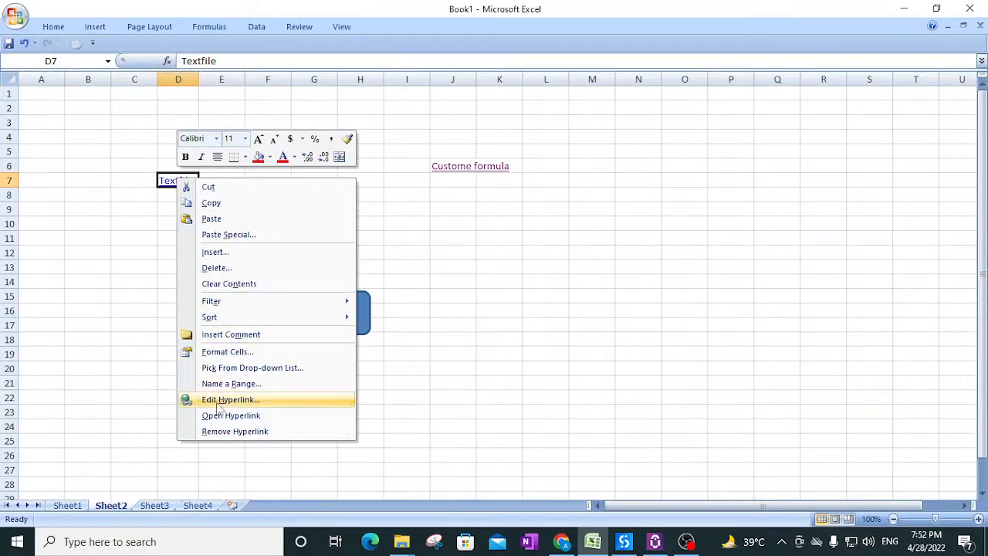
pyautogui.click(508, 250)
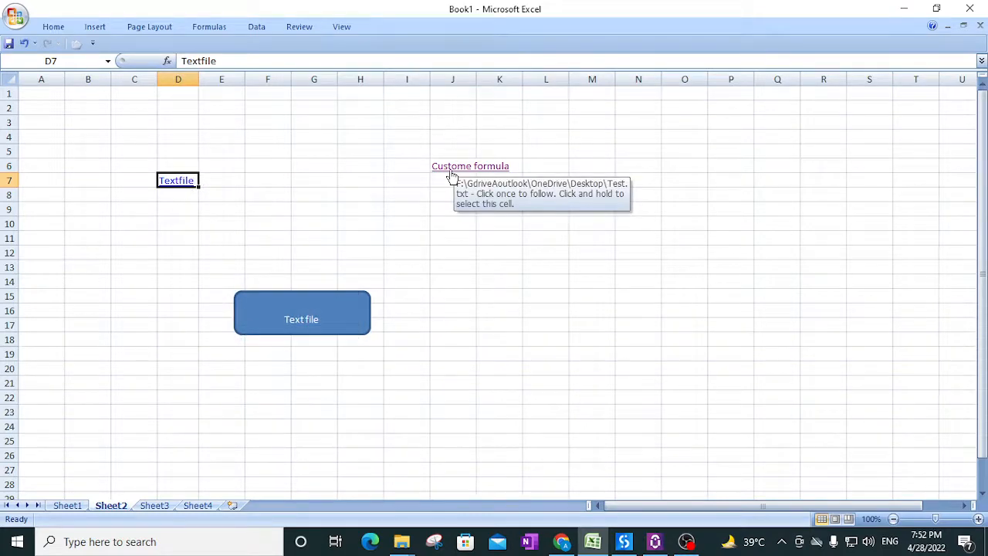
pyautogui.rightClick(452, 176)
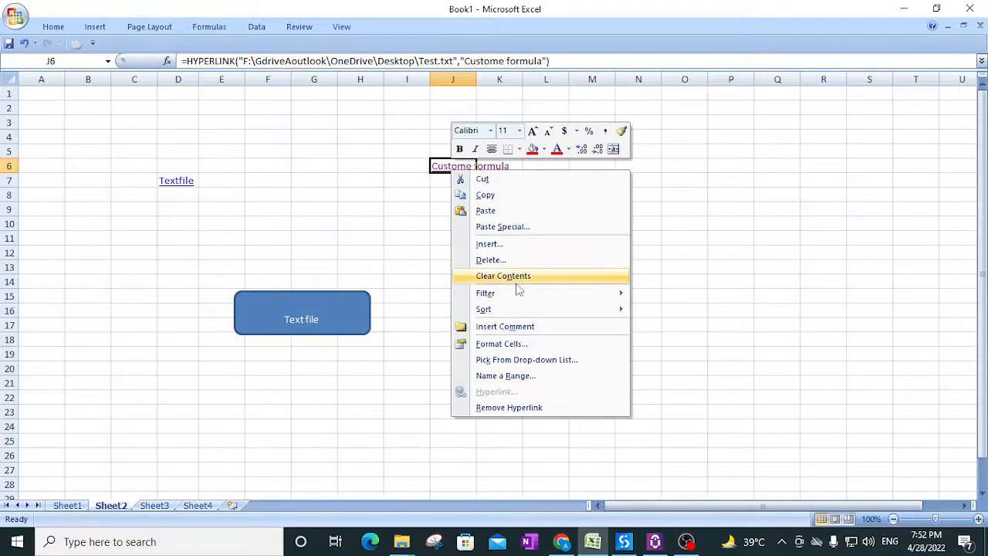
pyautogui.press('Escape')
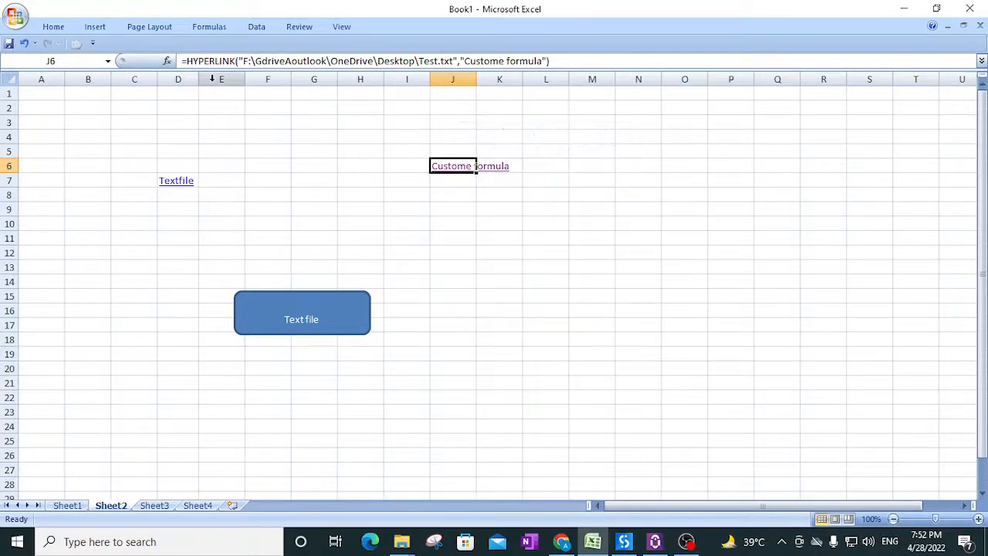
# - Autofit the width of column J to the hyperlink text in J6
pyautogui.doubleClick(477, 80)
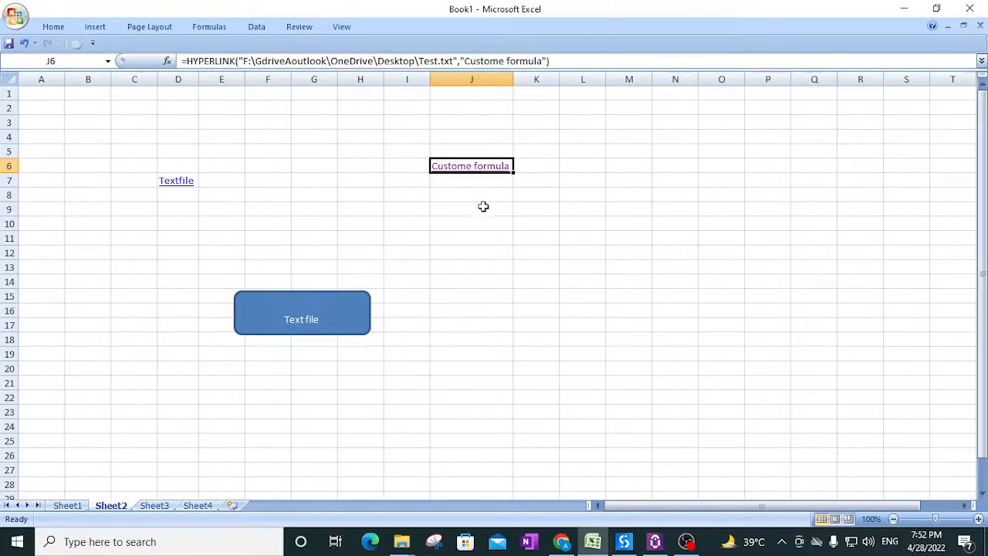
# - Check whether the Insert Hyperlink command is available for the HYPERLINK formula in J6
pyautogui.click(93, 27)
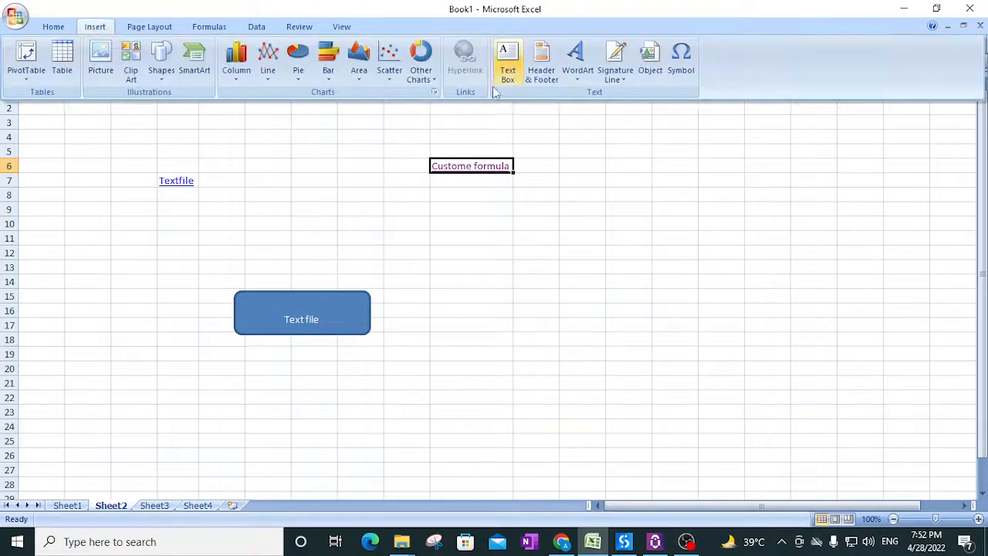
pyautogui.click(484, 223)
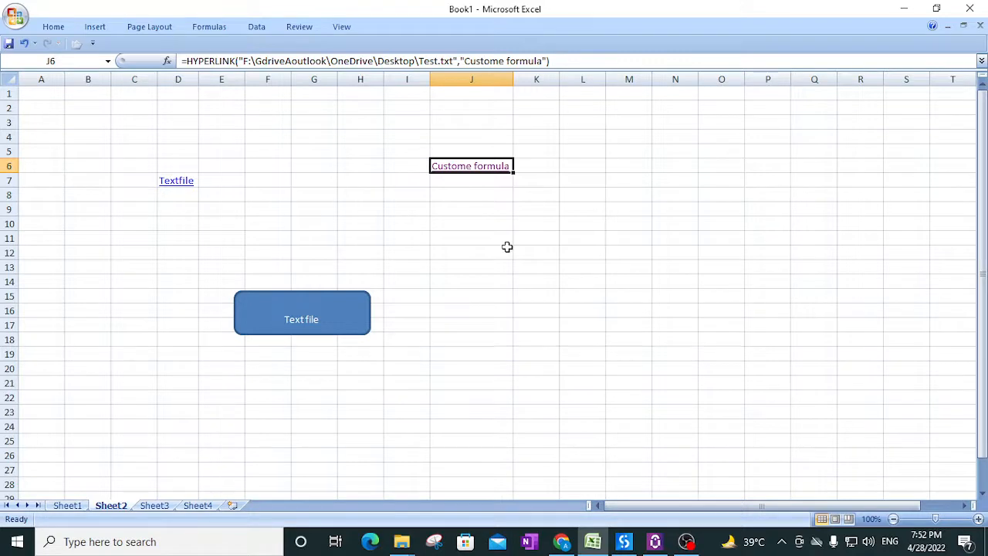
pyautogui.click(517, 283)
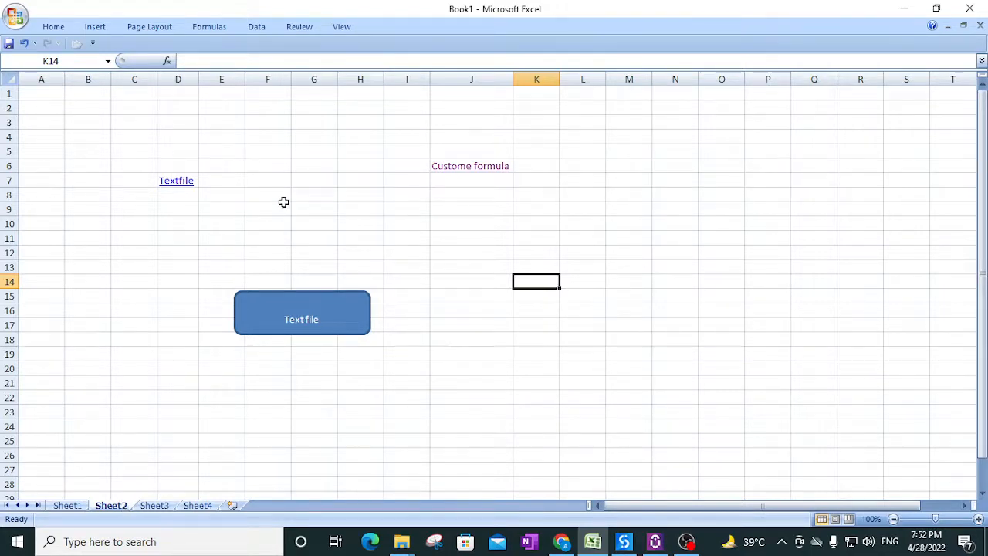
# - View the files on the desktop, return to the workbook and look through Sheet1 to Sheet4 as possible link targets
pyautogui.click(905, 8)
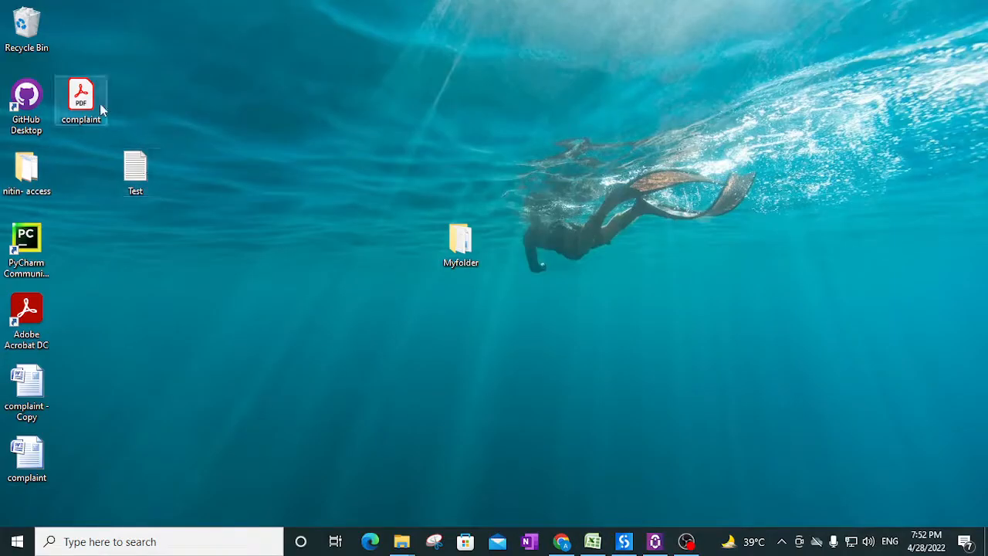
pyautogui.click(593, 541)
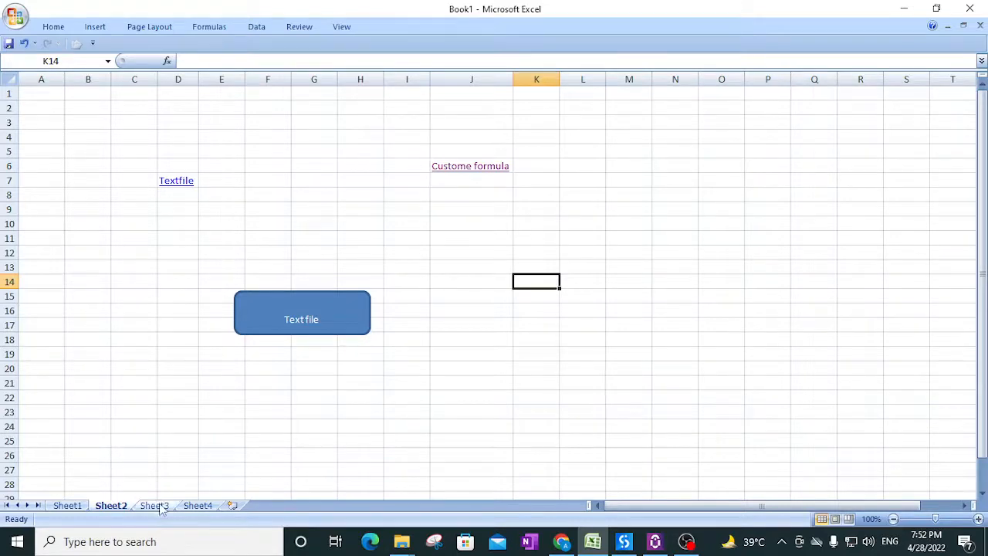
pyautogui.click(67, 506)
pyautogui.click(111, 506)
pyautogui.click(151, 506)
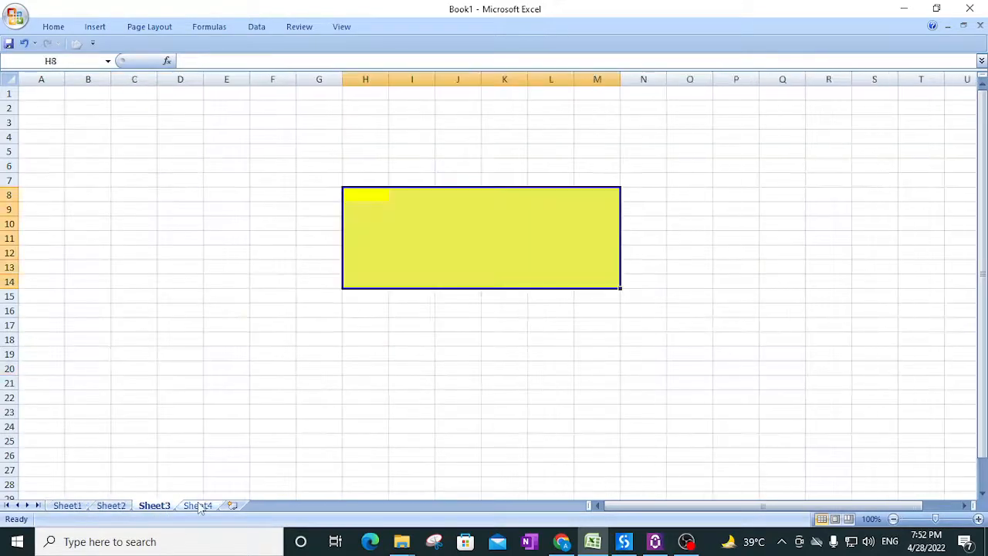
pyautogui.click(197, 506)
pyautogui.click(70, 506)
pyautogui.click(110, 506)
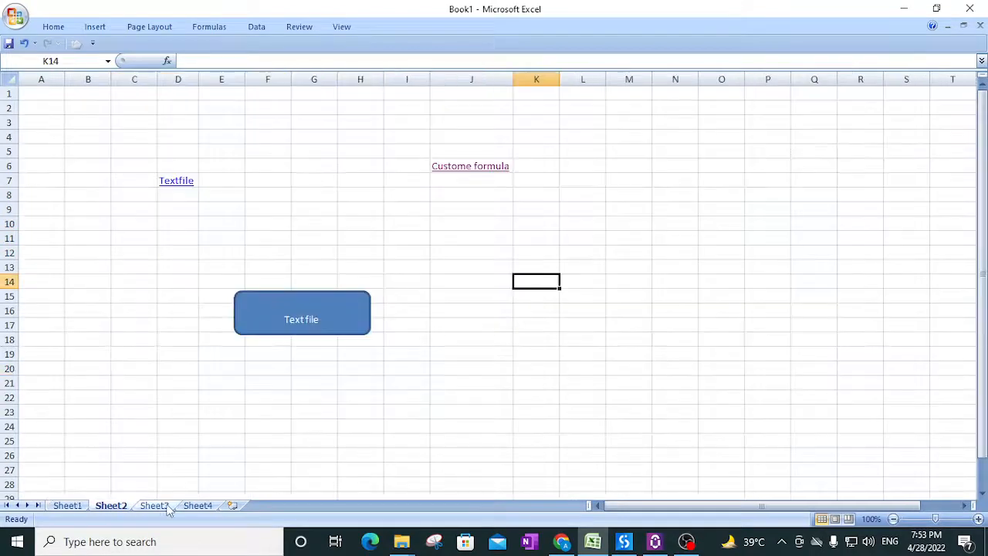
pyautogui.click(154, 506)
pyautogui.click(198, 506)
pyautogui.click(116, 506)
pyautogui.click(470, 253)
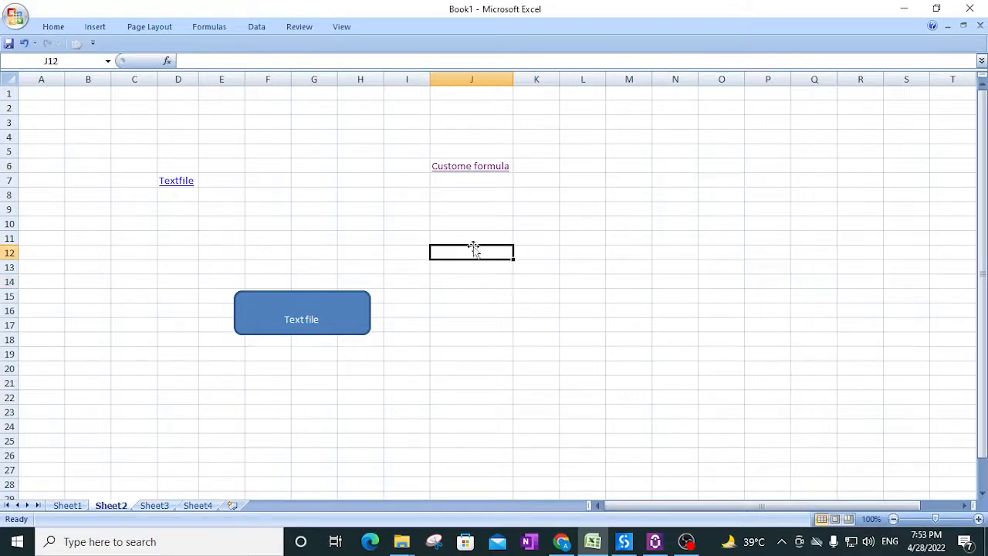
# - Enter "Sheet3" in cell J11 inside the yellow block on Sheet3, and compare the sheet with Sheet2
pyautogui.click(156, 506)
pyautogui.click(471, 239)
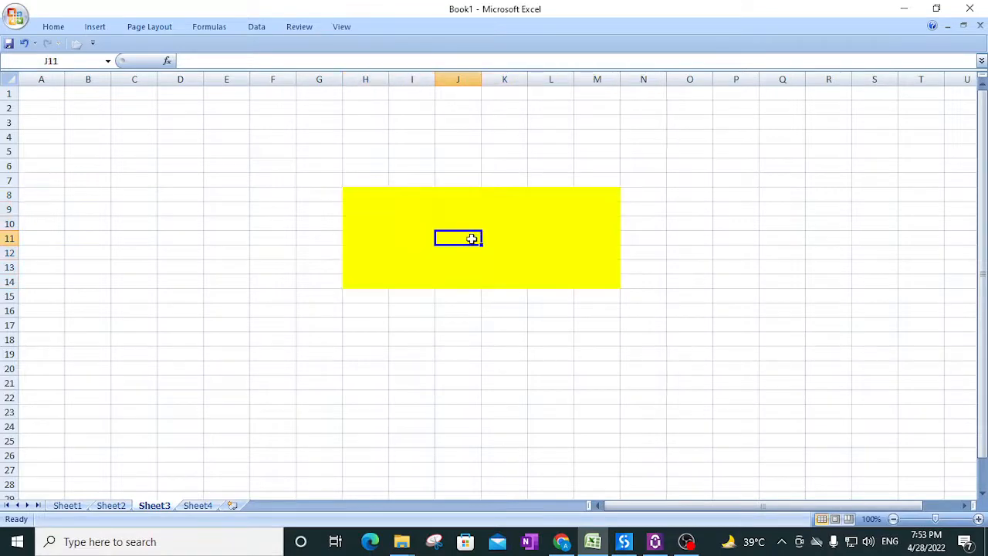
pyautogui.write('Sheet3')
pyautogui.press('Return')
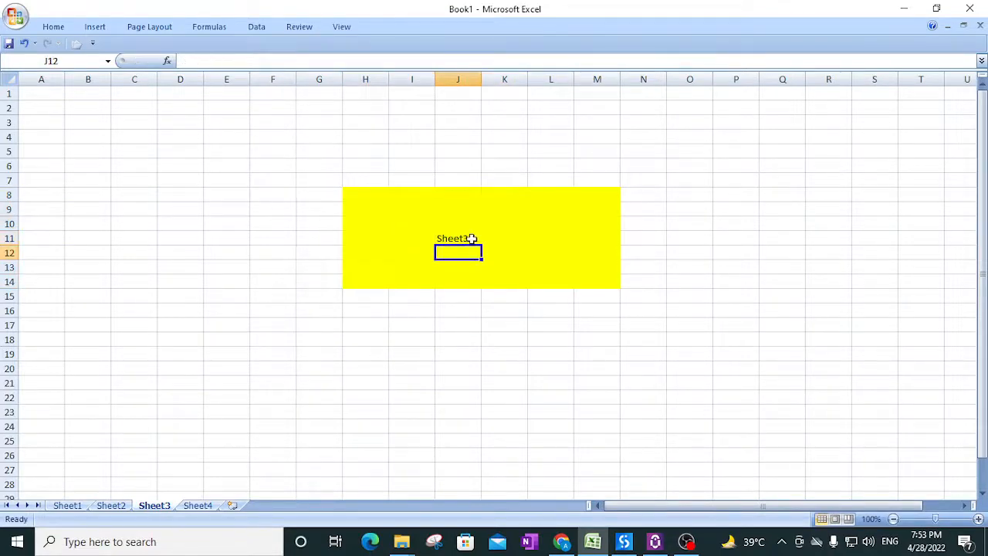
pyautogui.click(110, 505)
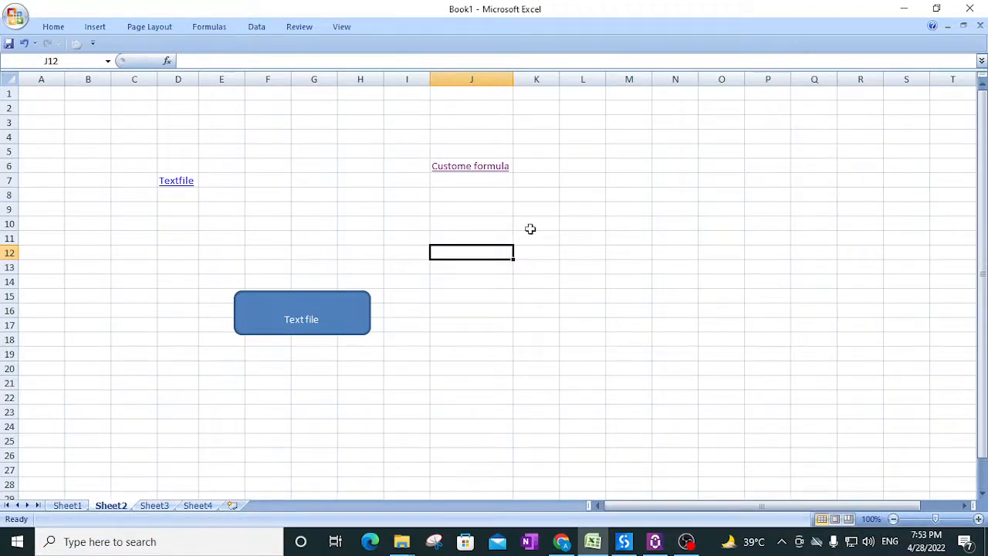
pyautogui.click(164, 508)
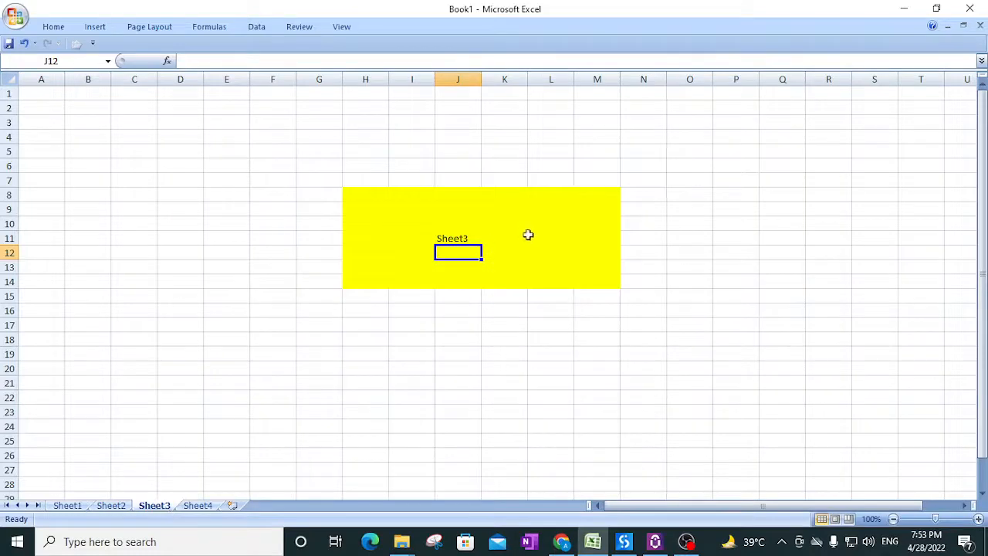
# - Insert a hyperlink in L13 of Sheet2 to cell A1 of Sheet3 as a place in this document, with display text Sheet3!A1
pyautogui.click(111, 506)
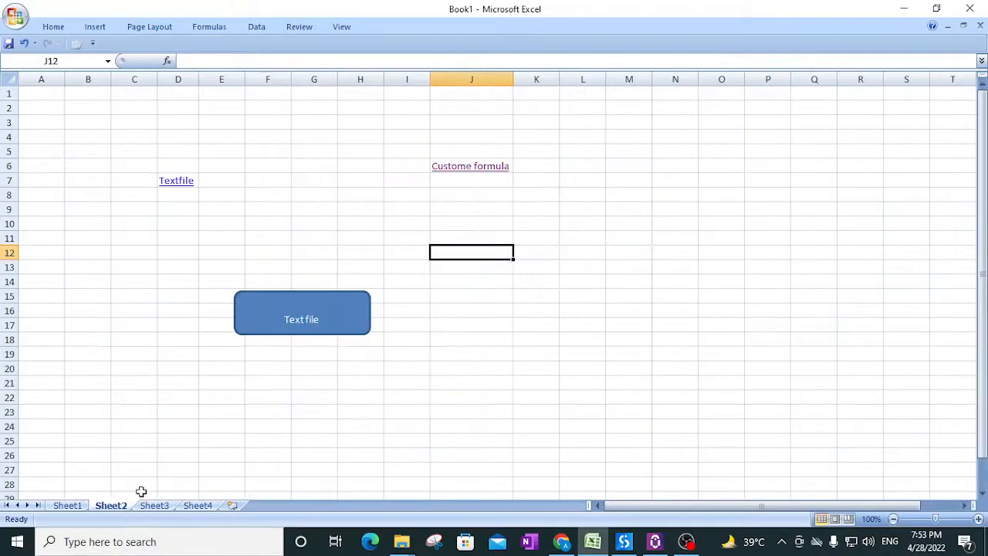
pyautogui.click(565, 268)
pyautogui.click(101, 31)
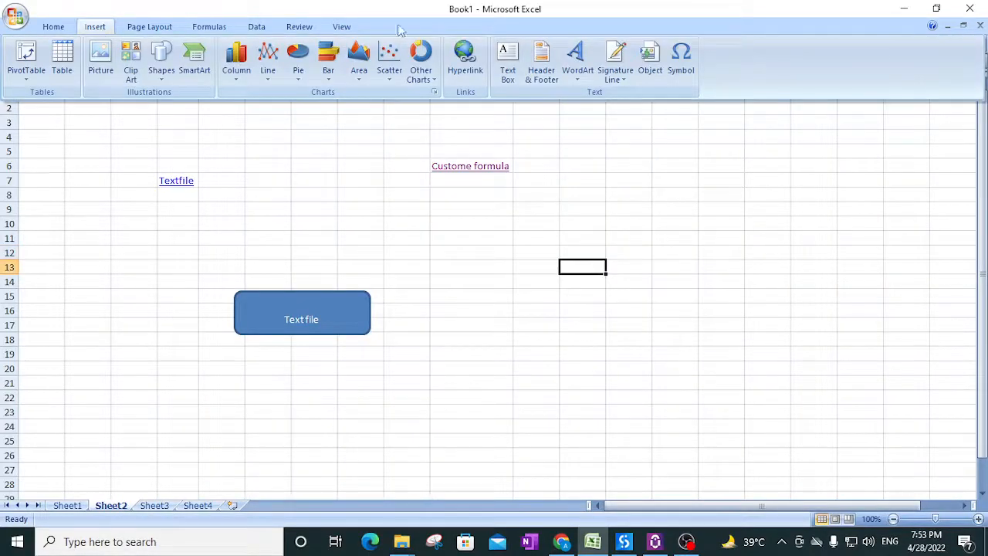
pyautogui.click(466, 61)
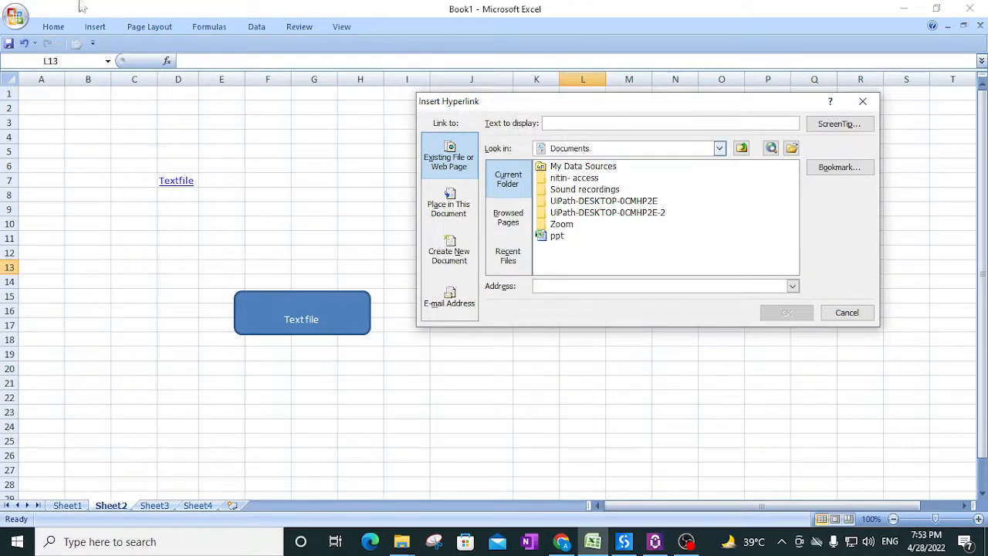
pyautogui.click(513, 218)
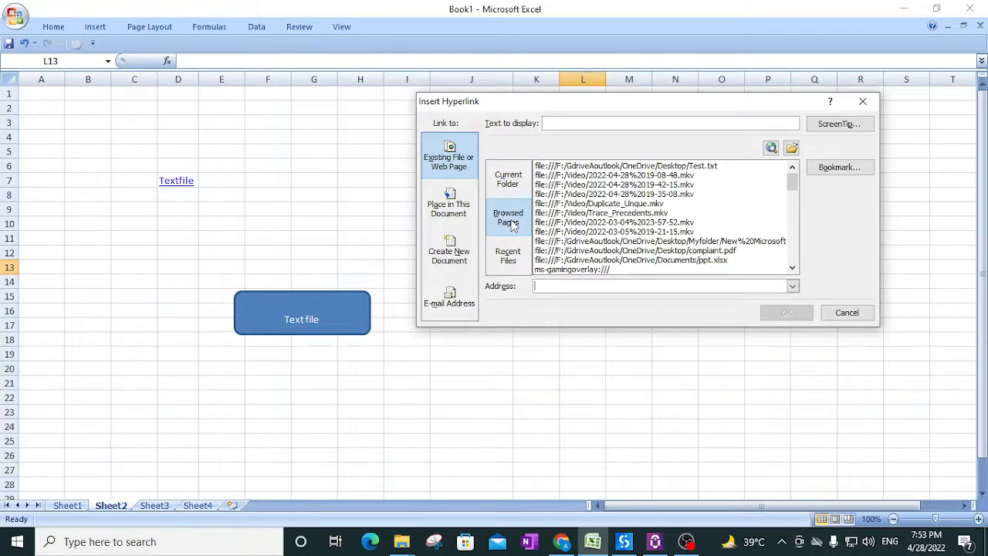
pyautogui.click(515, 261)
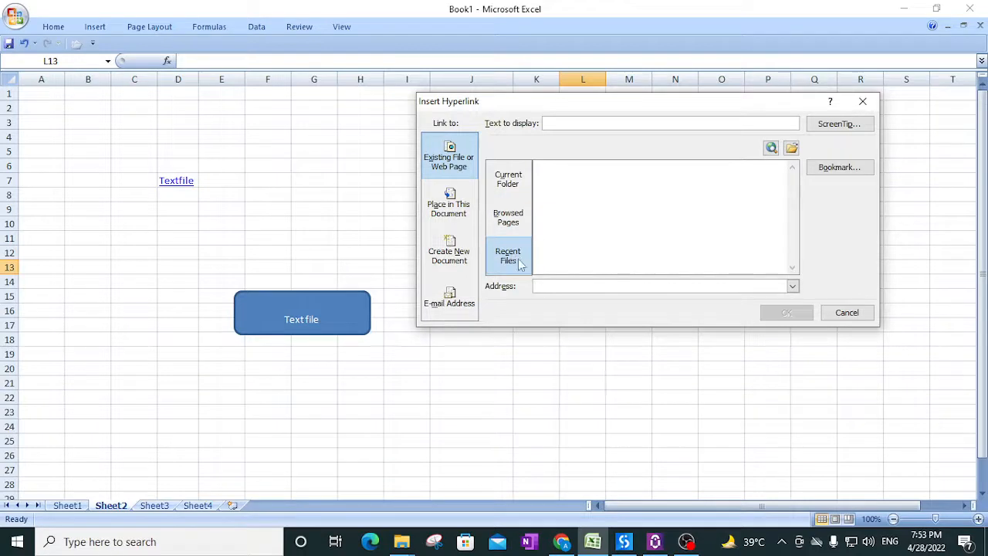
pyautogui.click(457, 261)
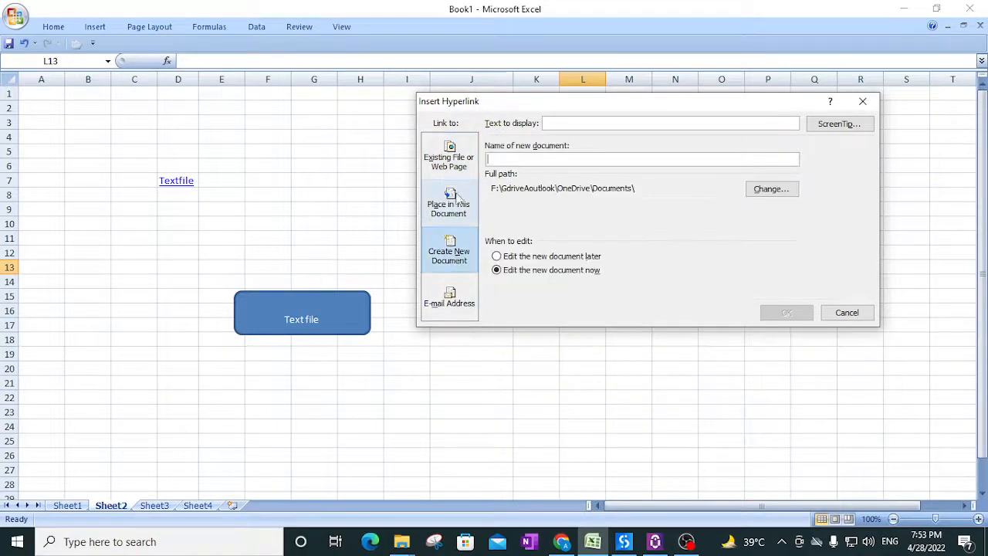
pyautogui.click(460, 217)
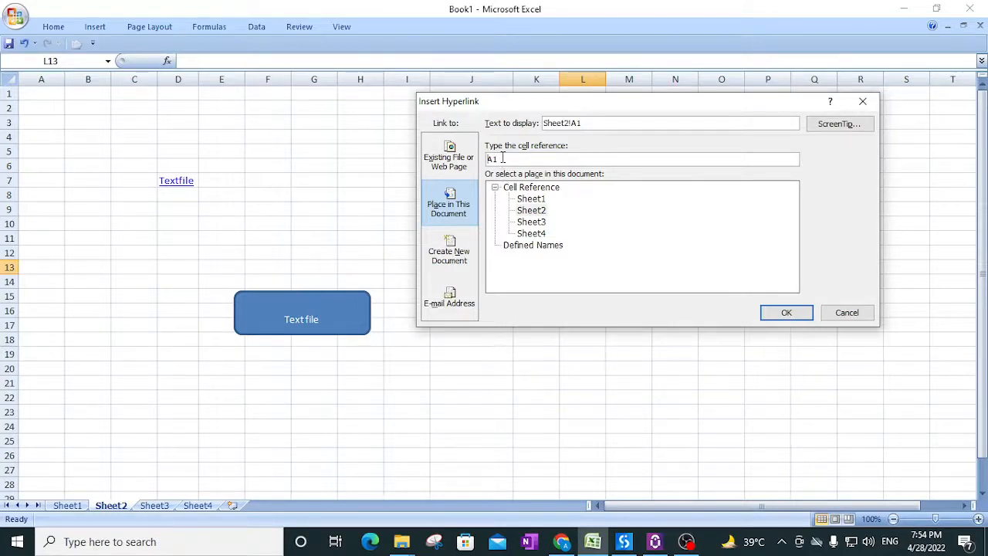
pyautogui.click(528, 223)
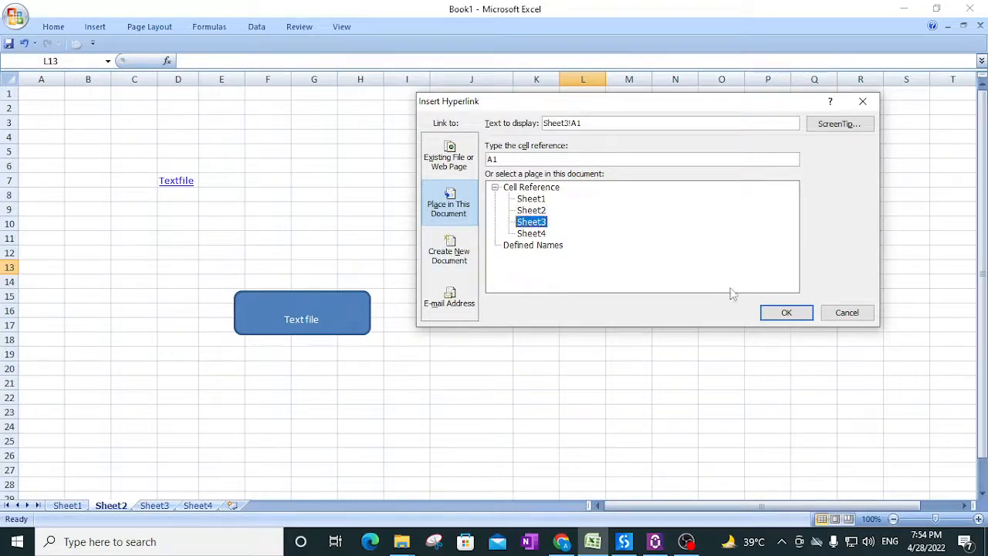
pyautogui.click(786, 313)
# - Widen column L to fit its link text, then follow the L13 link to check its Sheet3 target and return to Sheet2
pyautogui.click(611, 350)
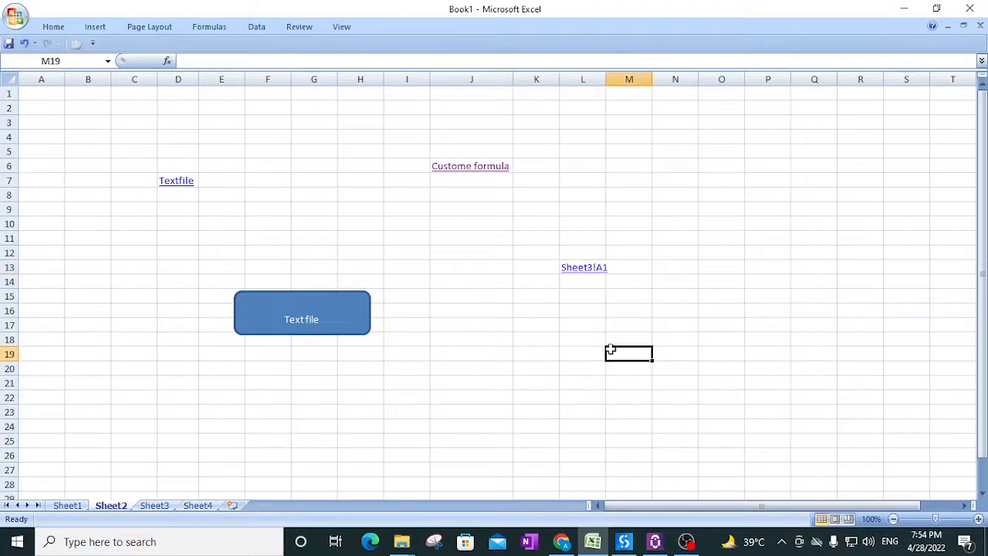
pyautogui.moveTo(605, 79); pyautogui.dragTo(611, 93)
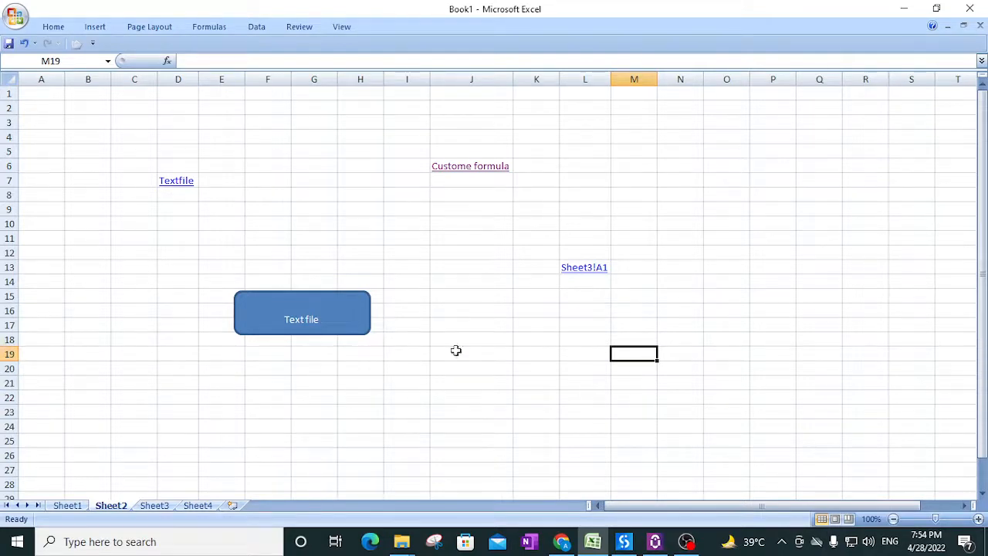
pyautogui.click(582, 269)
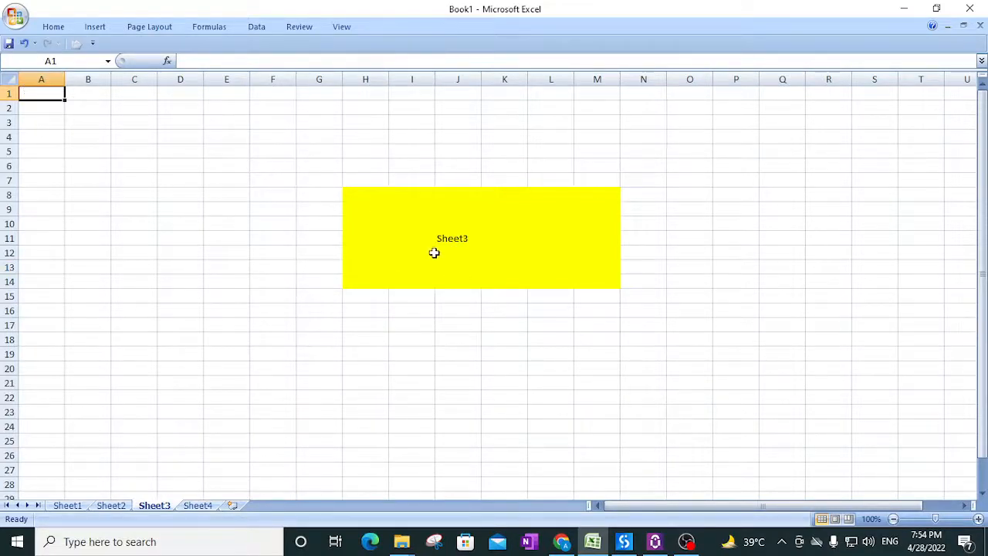
pyautogui.click(124, 506)
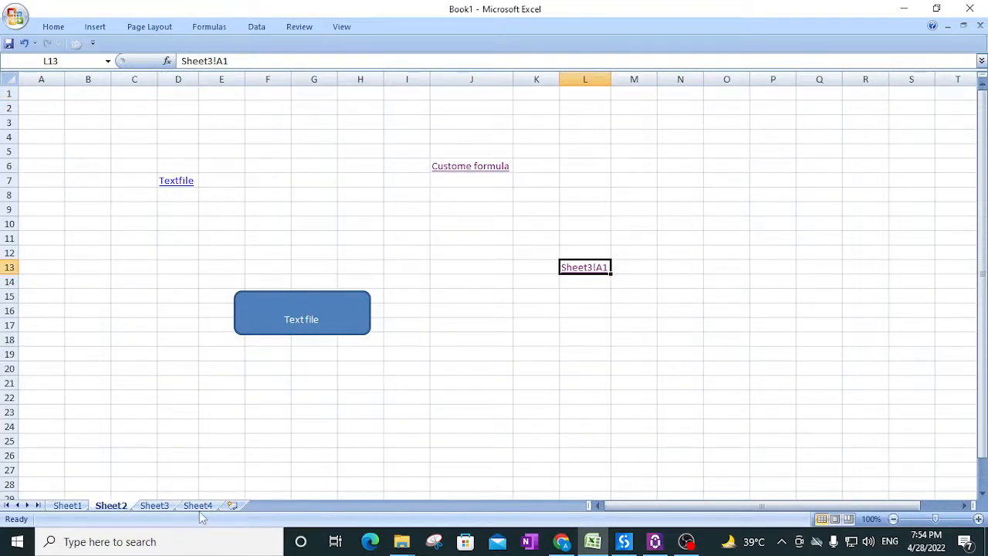
# - Insert a hyperlink in I17 of Sheet2 to cell A1 of Sheet4, with display text Sheet4!A1
pyautogui.click(425, 323)
pyautogui.click(93, 27)
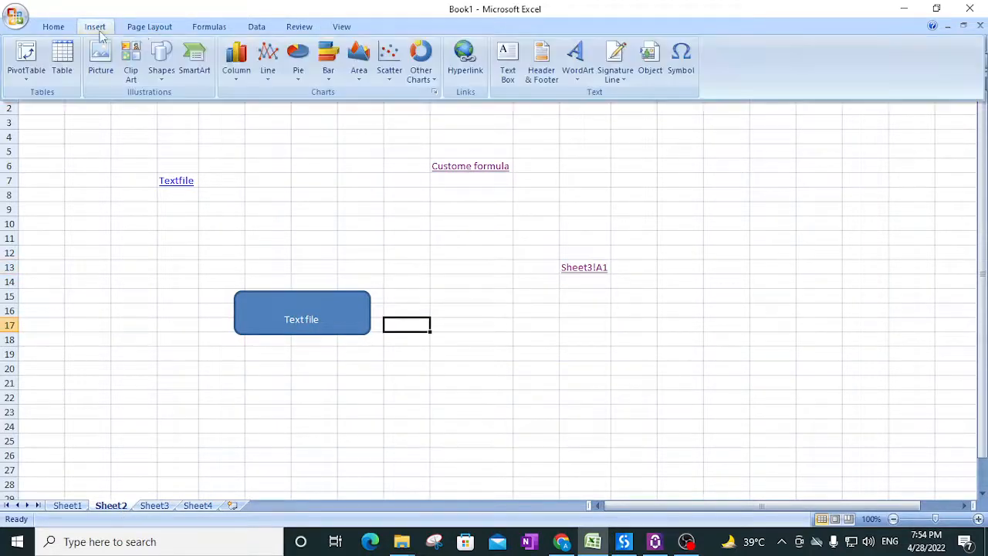
pyautogui.click(465, 60)
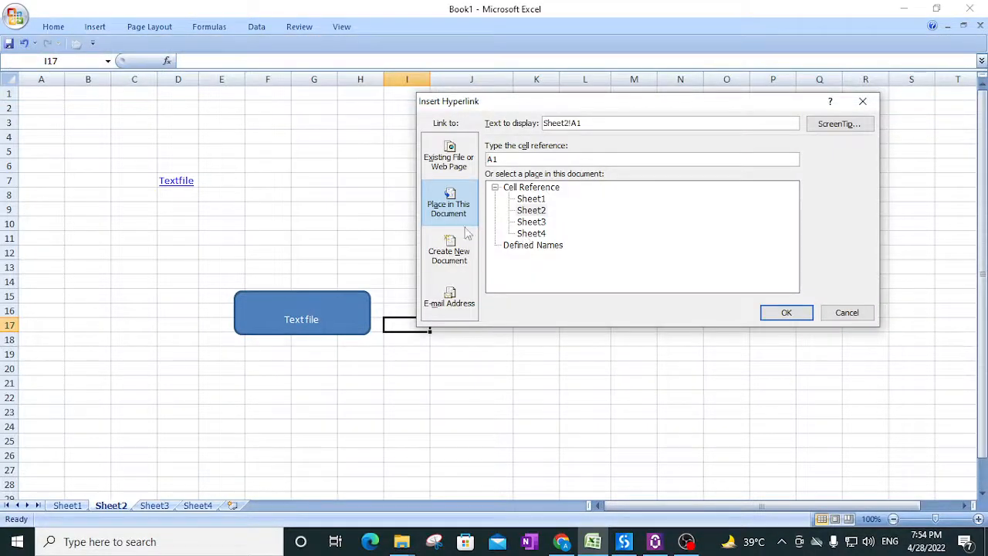
pyautogui.click(540, 237)
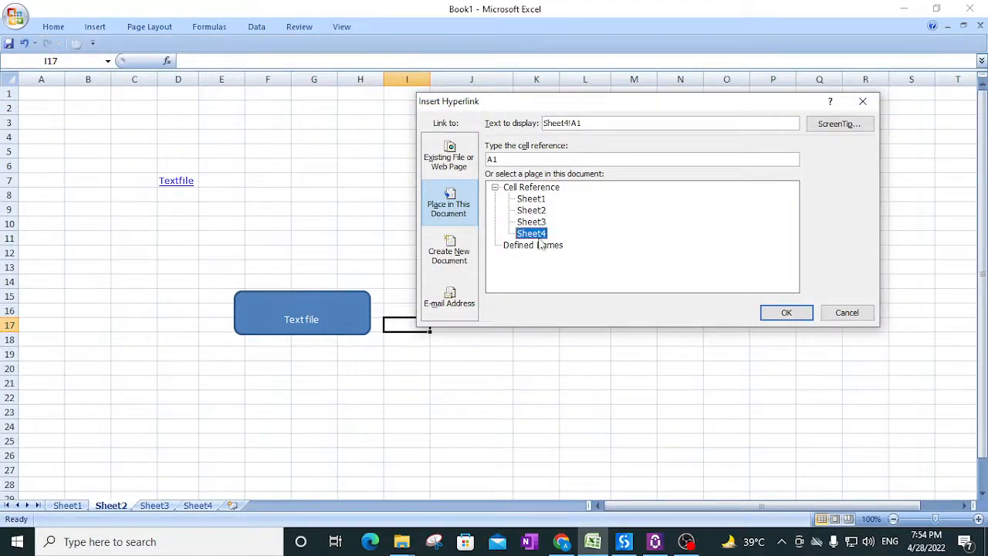
pyautogui.click(786, 313)
pyautogui.click(459, 412)
# - Follow the I17 link to check its Sheet4 target, return to Sheet2 and widen column I to fit the link text
pyautogui.click(407, 331)
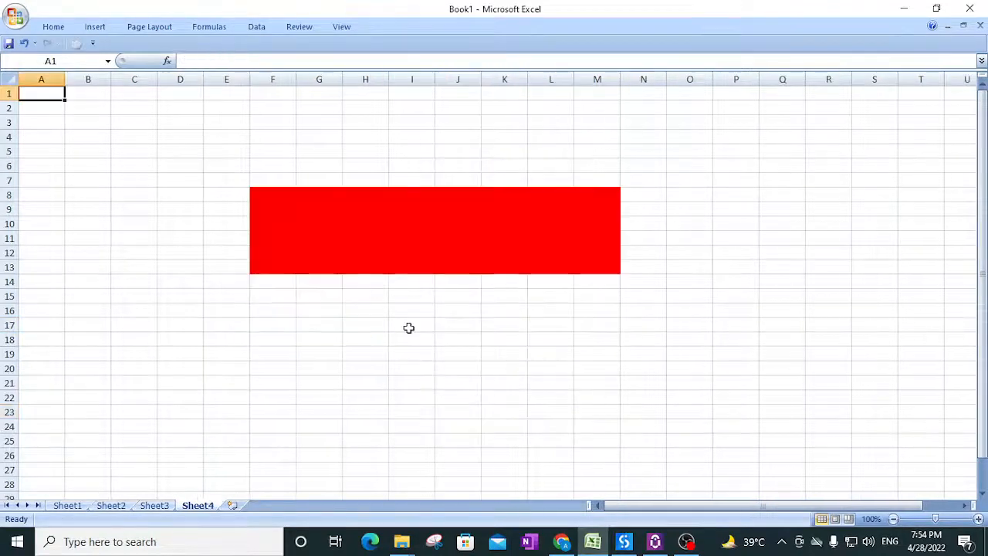
pyautogui.click(108, 506)
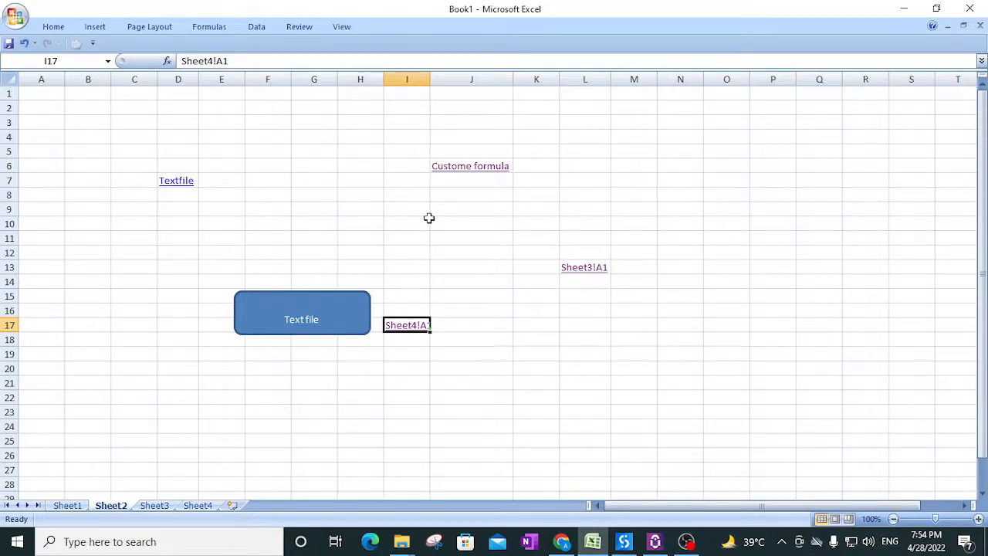
pyautogui.click(486, 309)
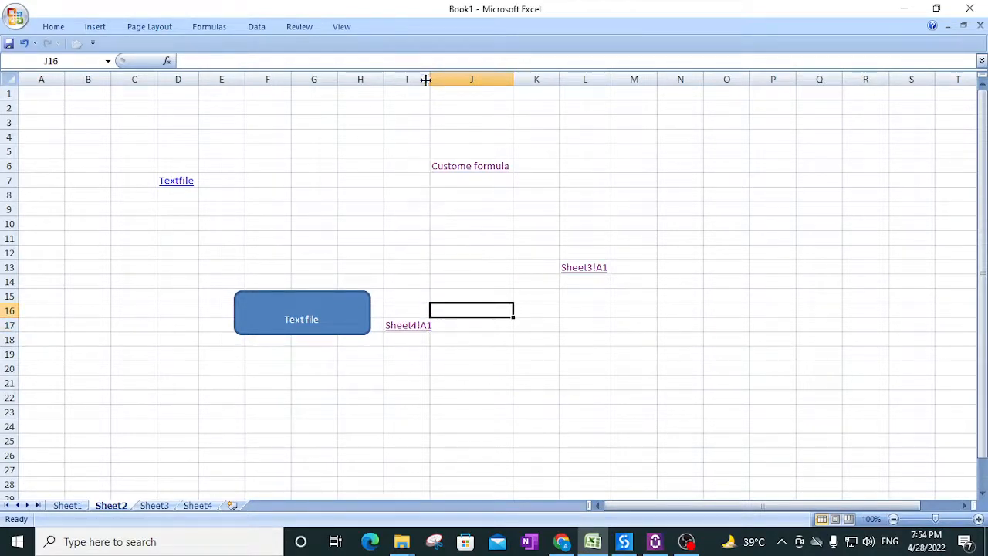
pyautogui.moveTo(430, 79); pyautogui.dragTo(433, 79)
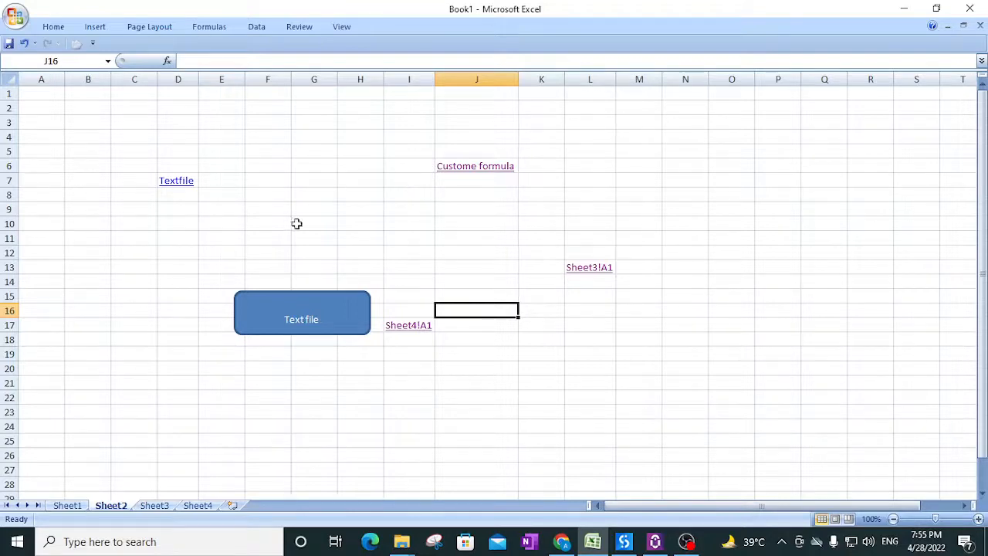
# - Select the formula link in J6 without following it, and examine its HYPERLINK formula
pyautogui.click(486, 151)
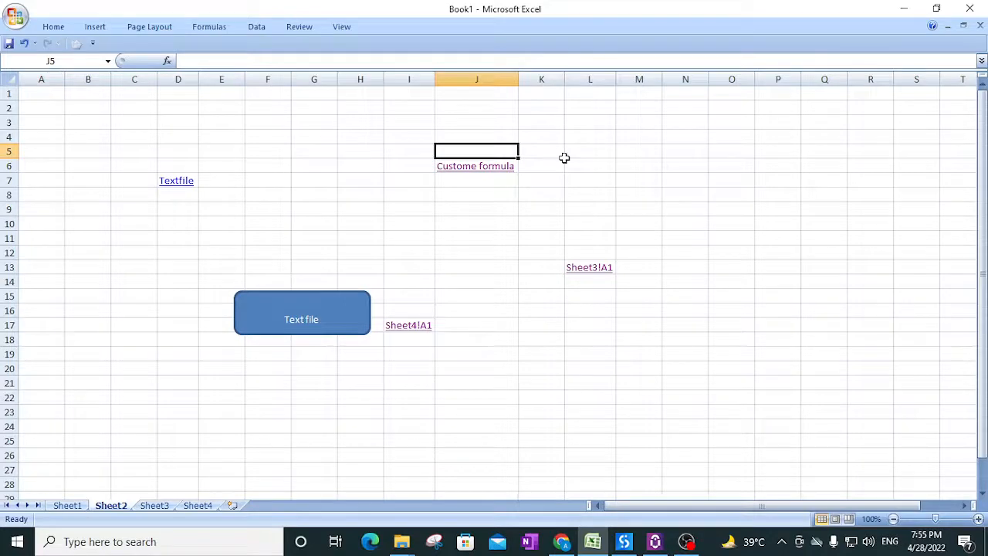
pyautogui.press('Down')
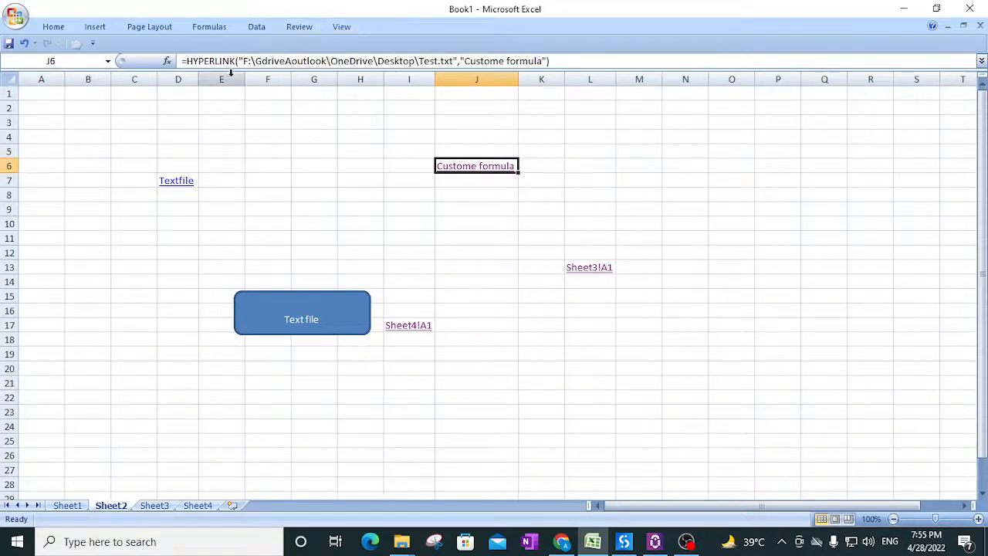